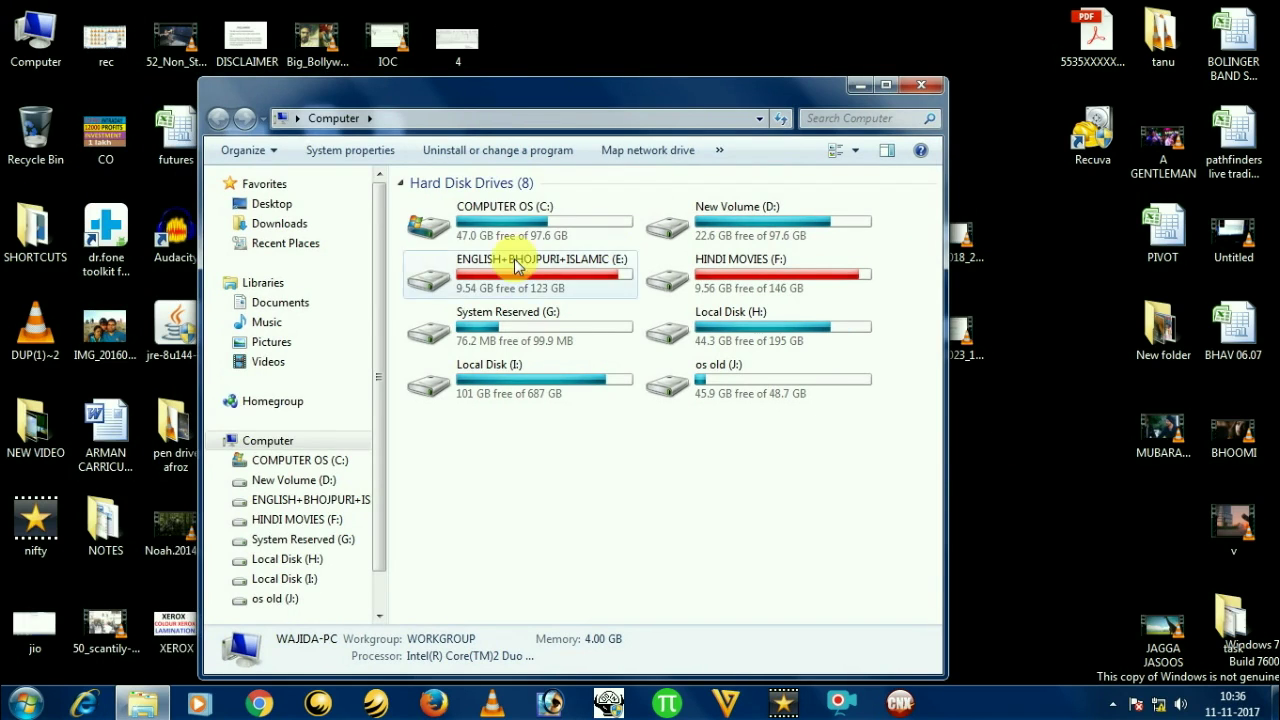
- Minimize the Computer window after briefly enlarging it, and refresh the desktop
left_click(885, 84)
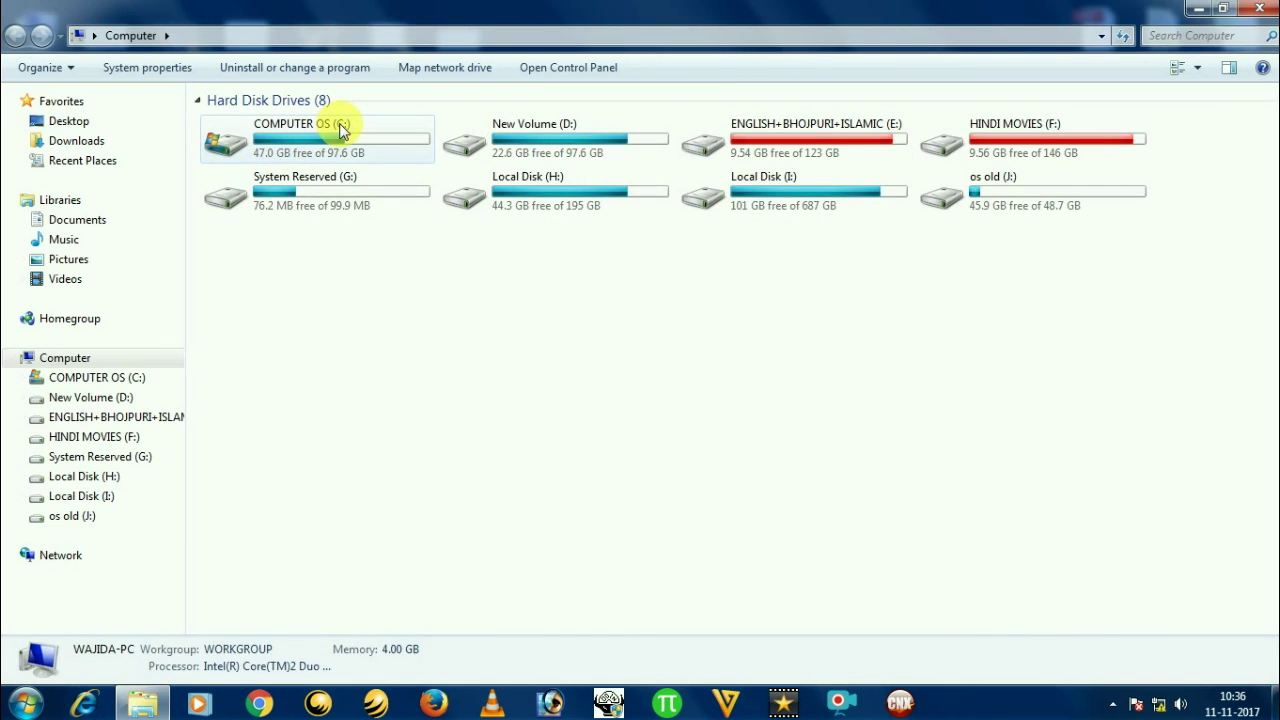
left_click(1222, 8)
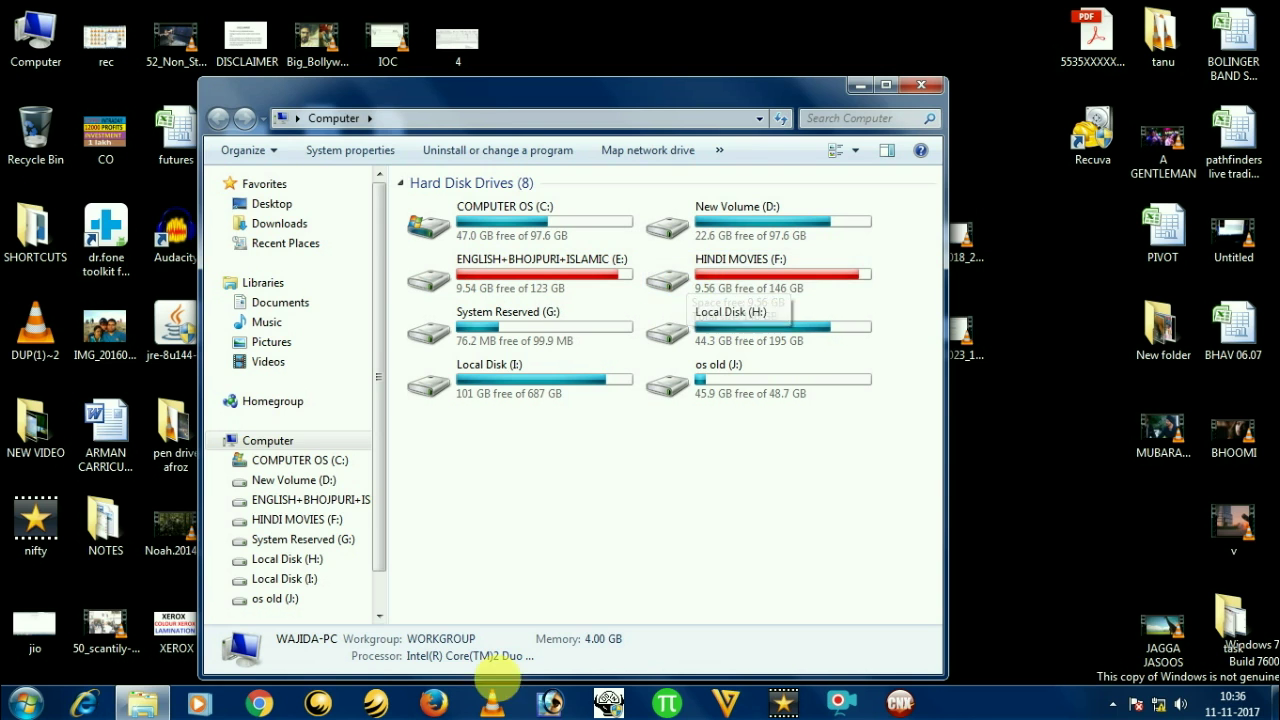
left_click(857, 86)
right_click(700, 86)
left_click(735, 133)
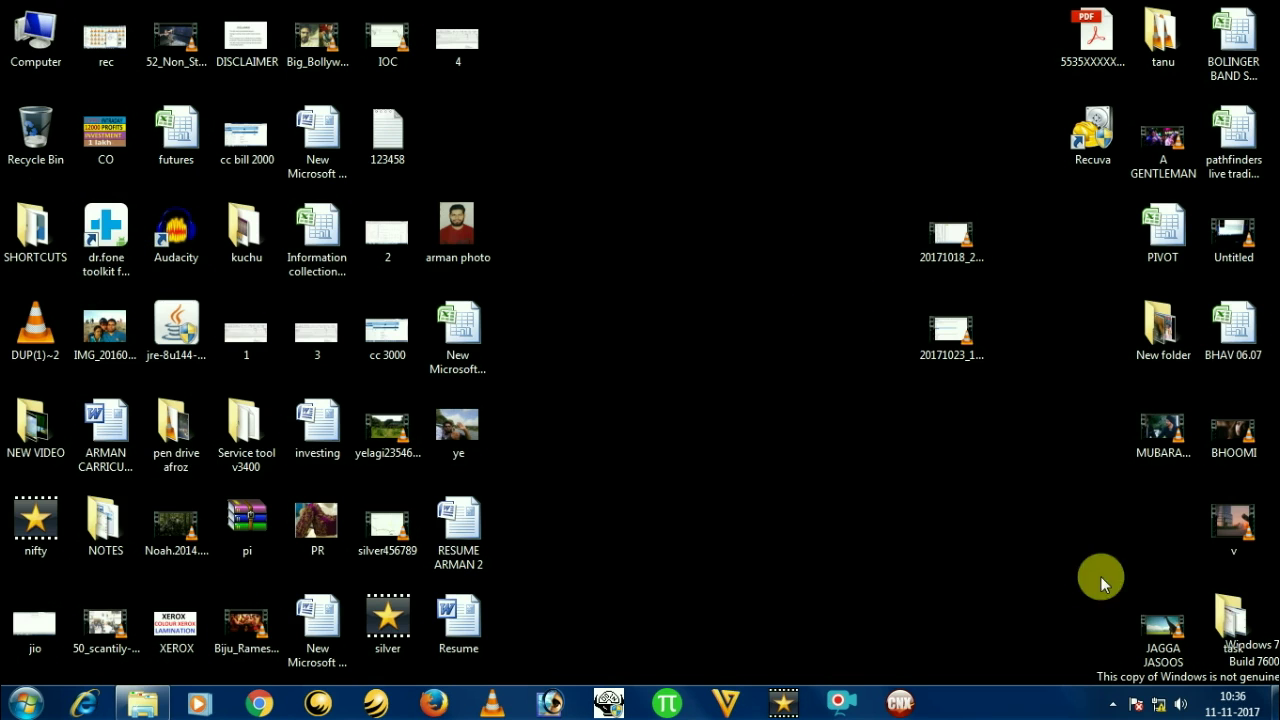
- Open the Computer window and look through the files in the Downloads folder
double_click(35, 33)
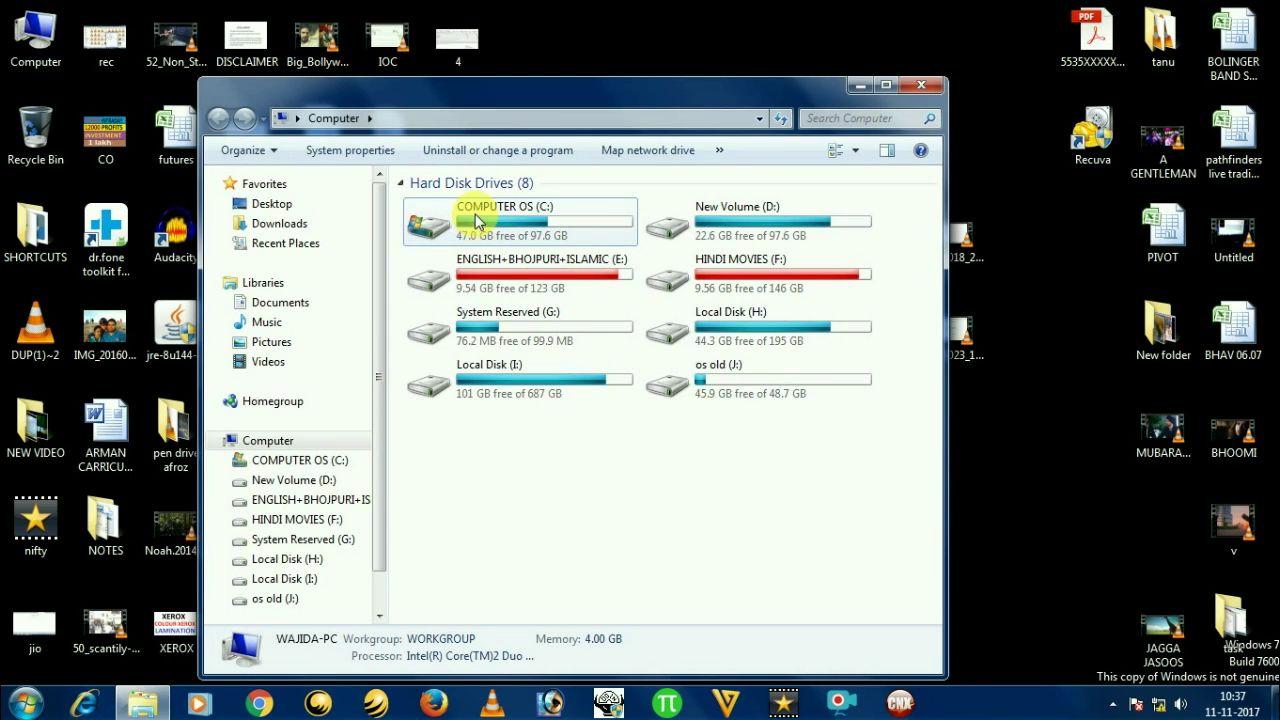
left_click(862, 85)
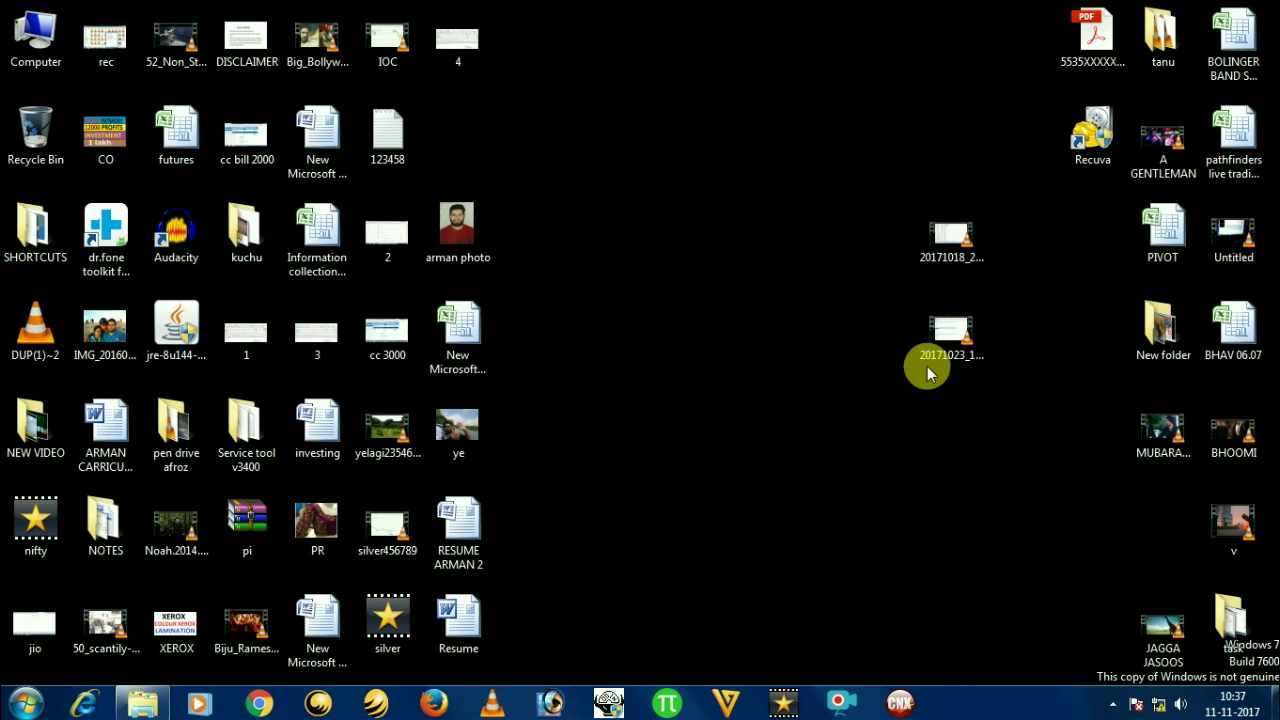
double_click(38, 48)
left_click(279, 223)
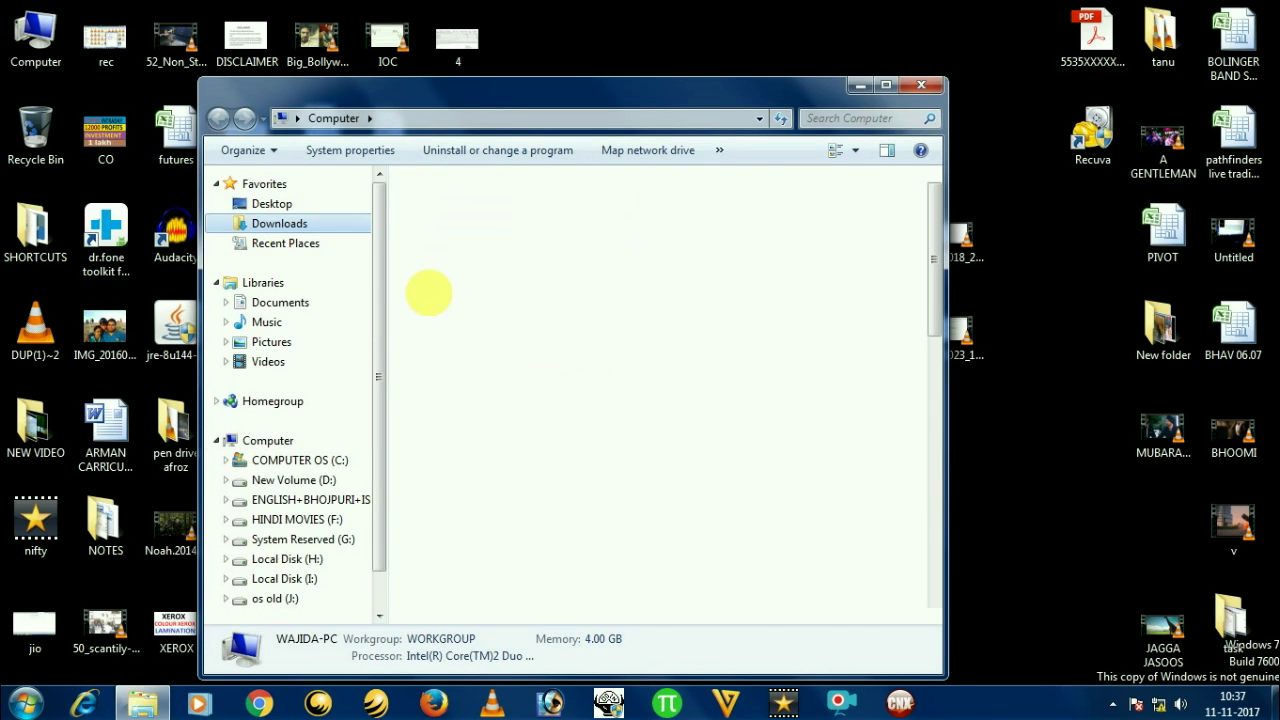
scroll(900, 529, "down", 10)
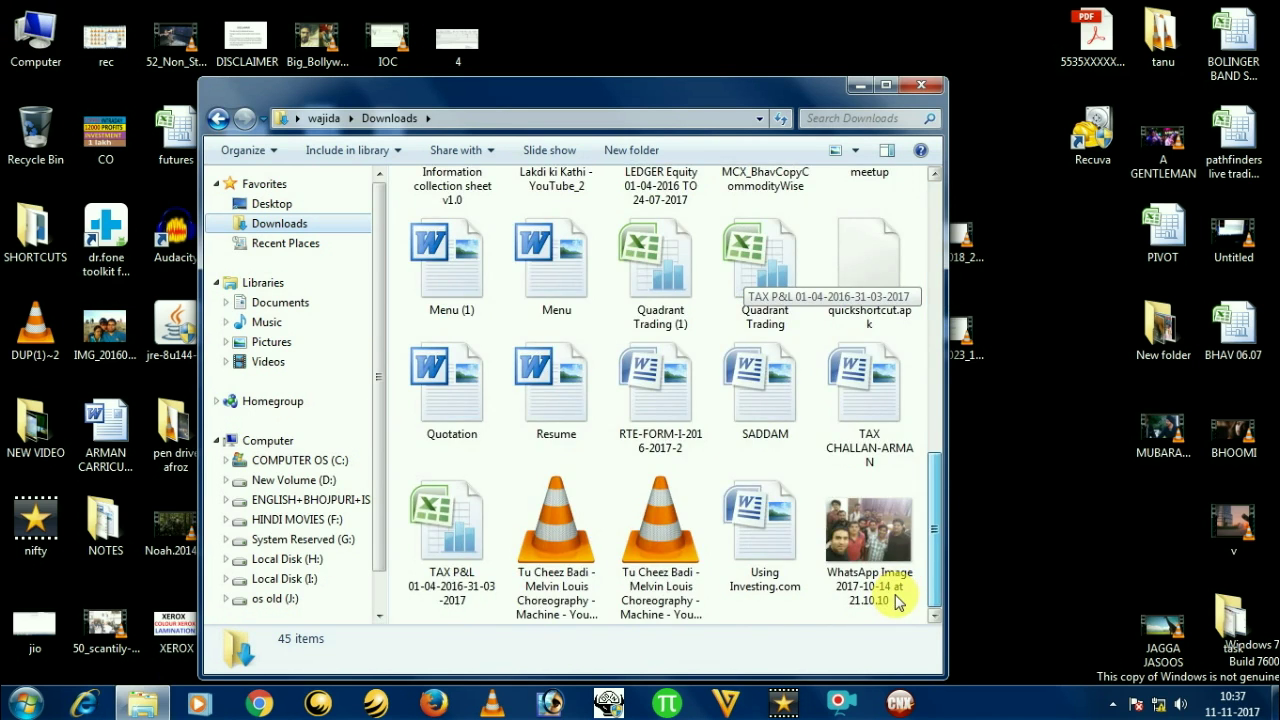
scroll(900, 580, "up", 10)
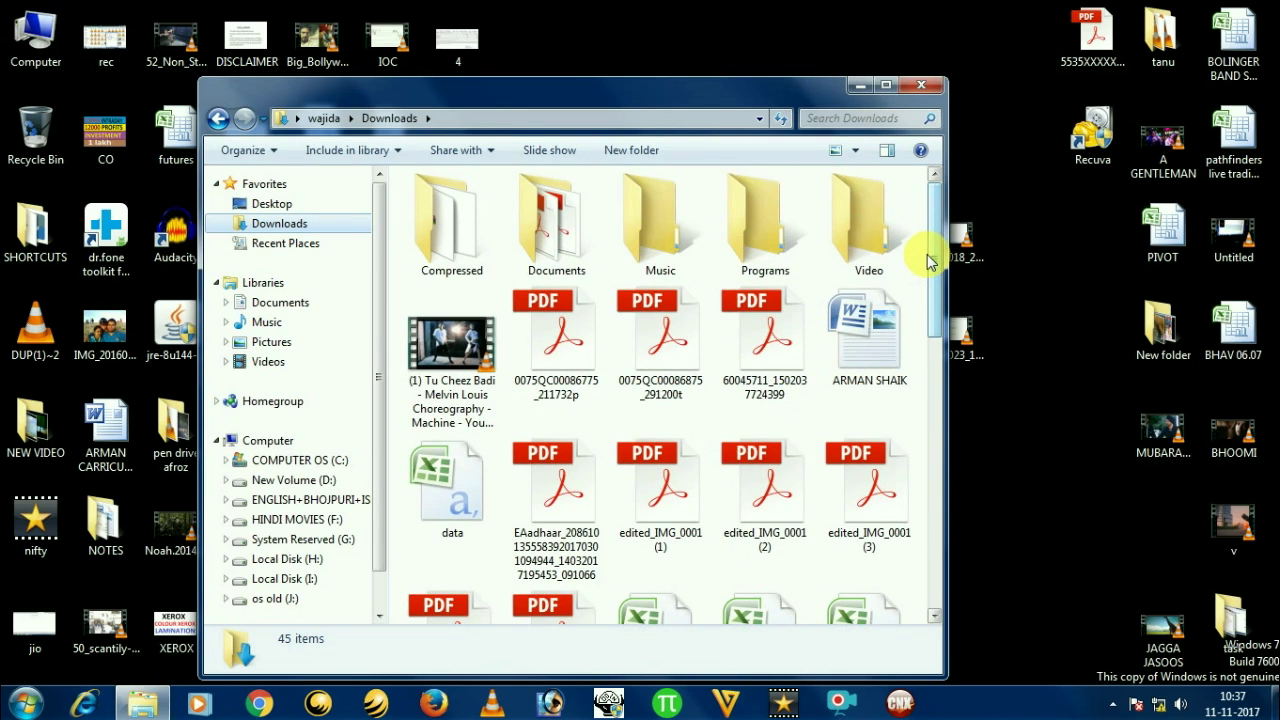
- Open the Apowersoft Free Screen Recorder folder in the Documents library, and return to the refreshed desktop
left_click(292, 306)
left_click(517, 258)
double_click(517, 258)
double_click(565, 254)
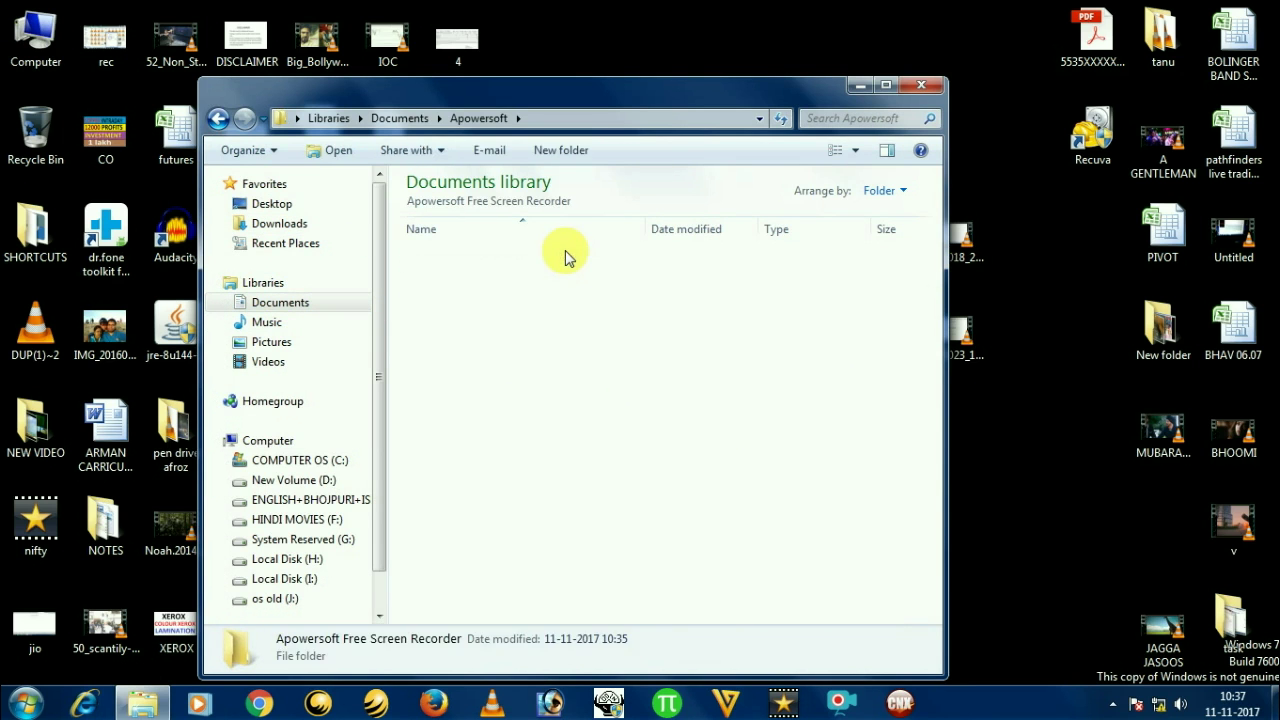
right_click(598, 395)
left_click(655, 491)
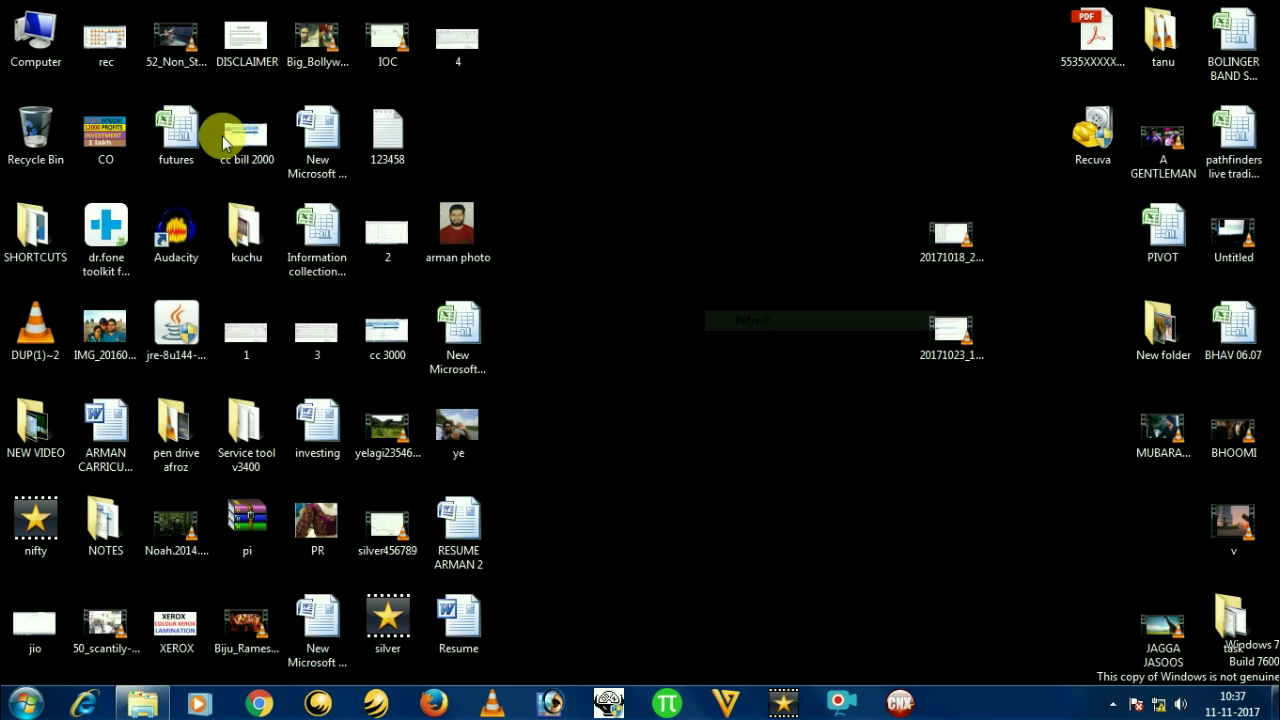
- Open the Computer window and check the free space on the COMPUTER OS (C:) drive
double_click(36, 35)
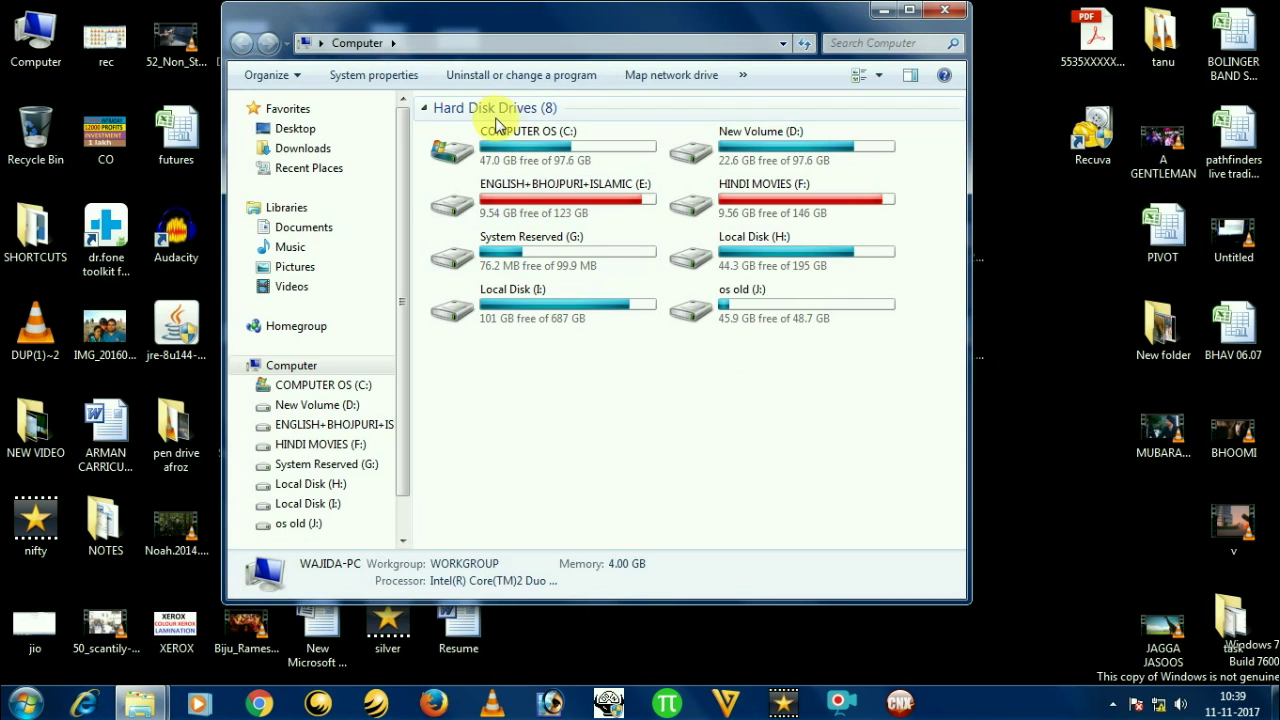
mouse_move(512, 171)
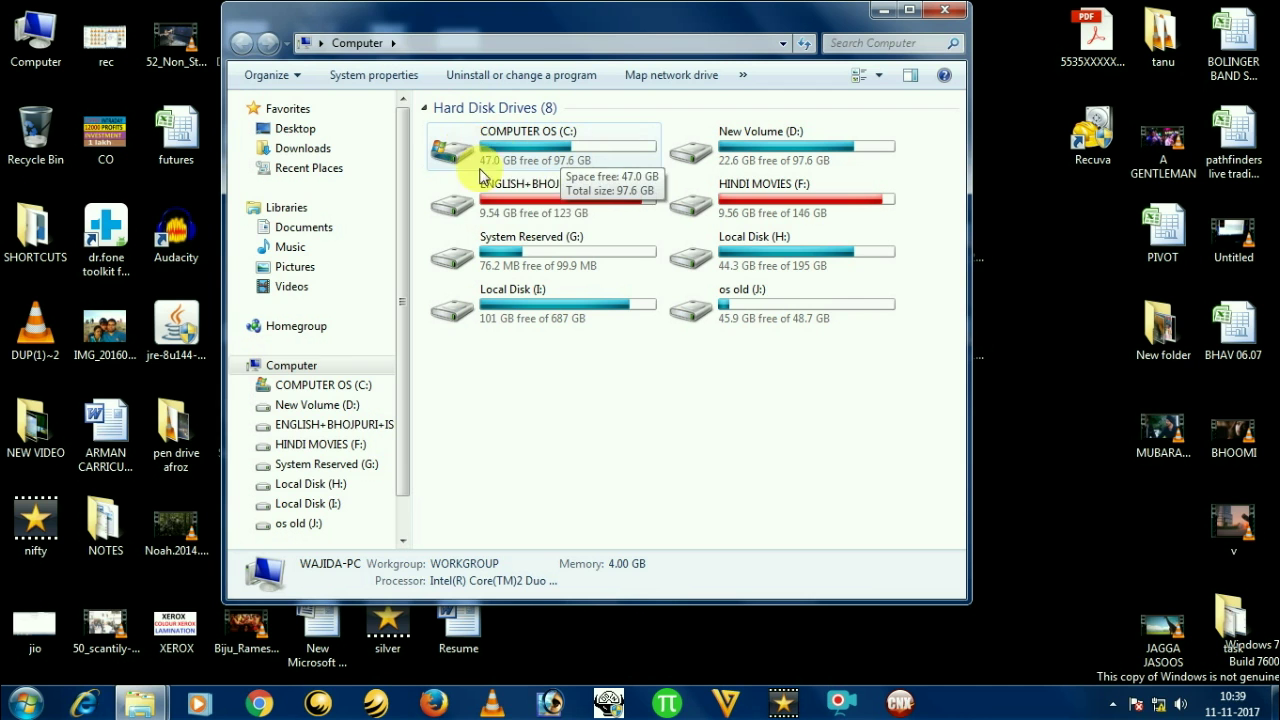
left_click_drag(586, 23, 449, 54)
right_click(862, 10)
left_click(918, 56)
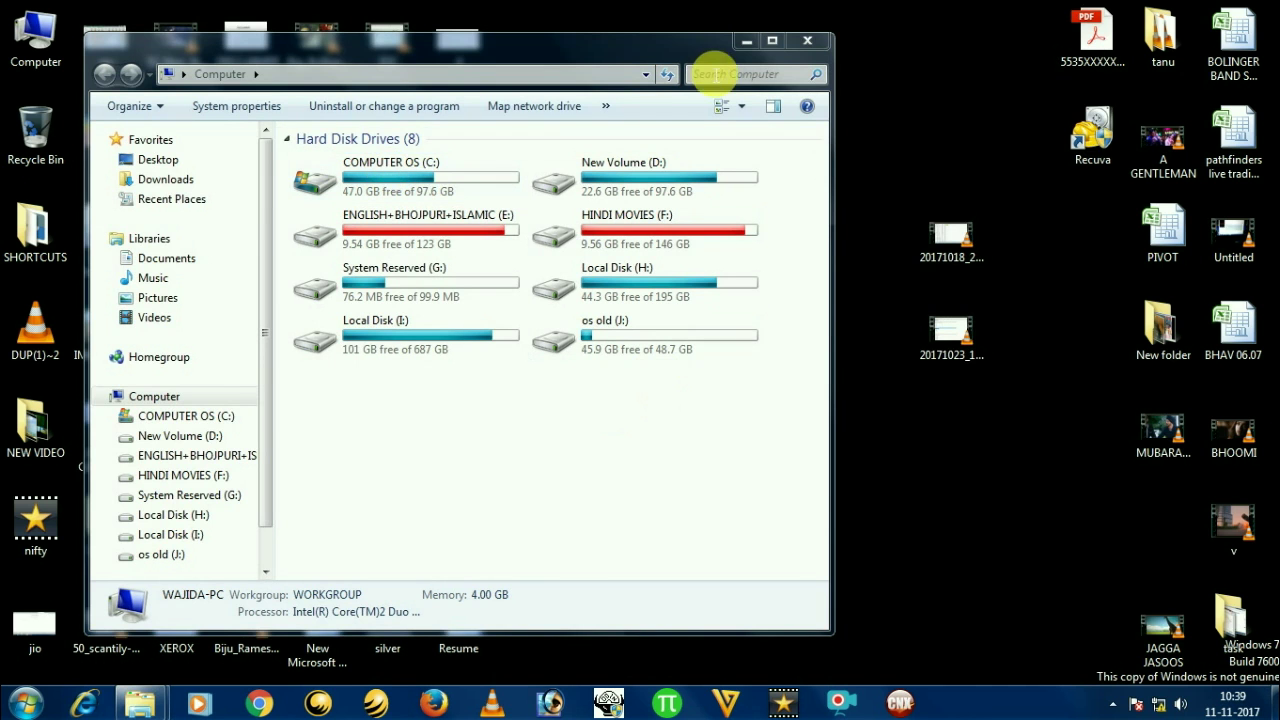
- Minimize the Computer window and refresh the desktop
left_click(746, 41)
right_click(615, 5)
left_click(665, 55)
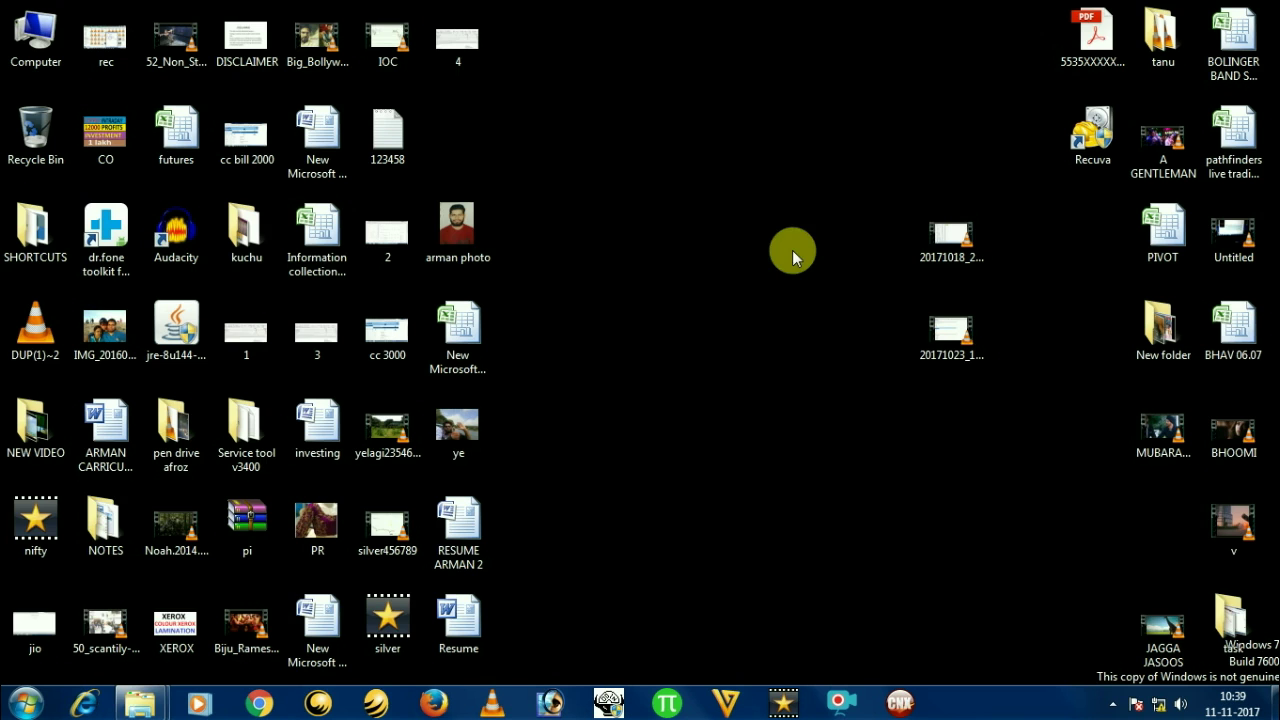
- Open the temporary files folder by running %temp% from the Run dialog
key("super+r")
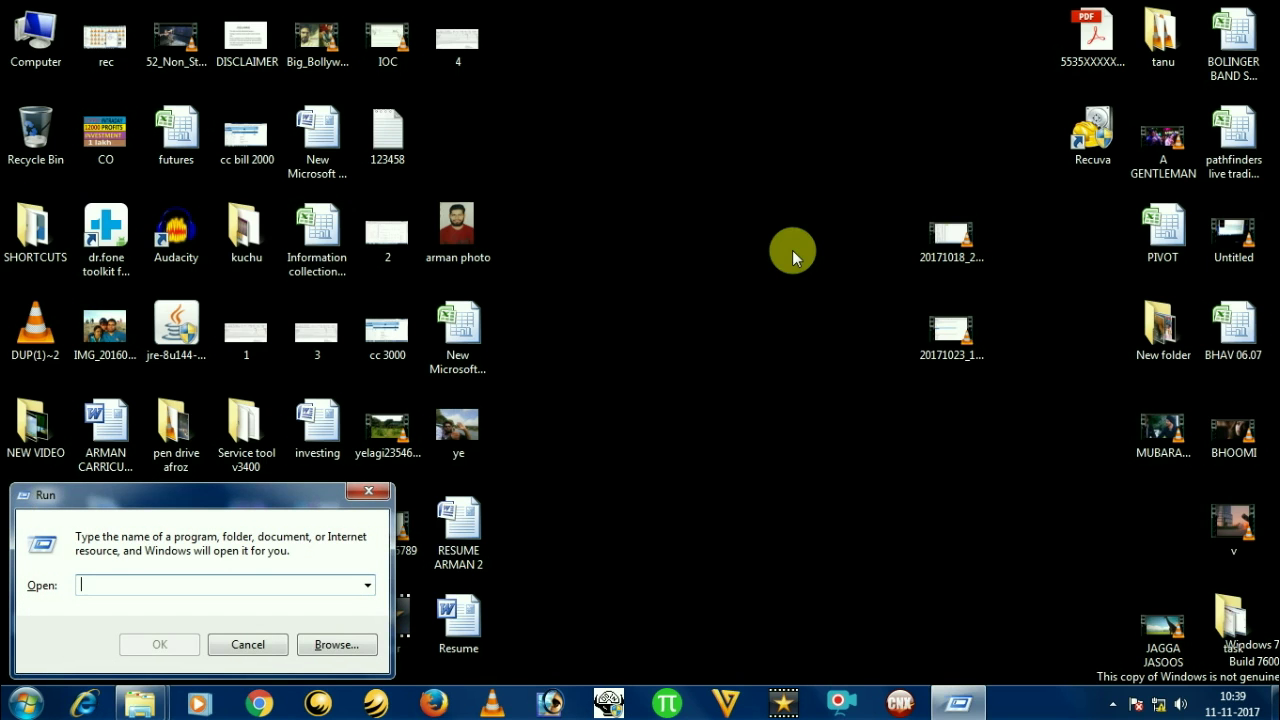
type("%te")
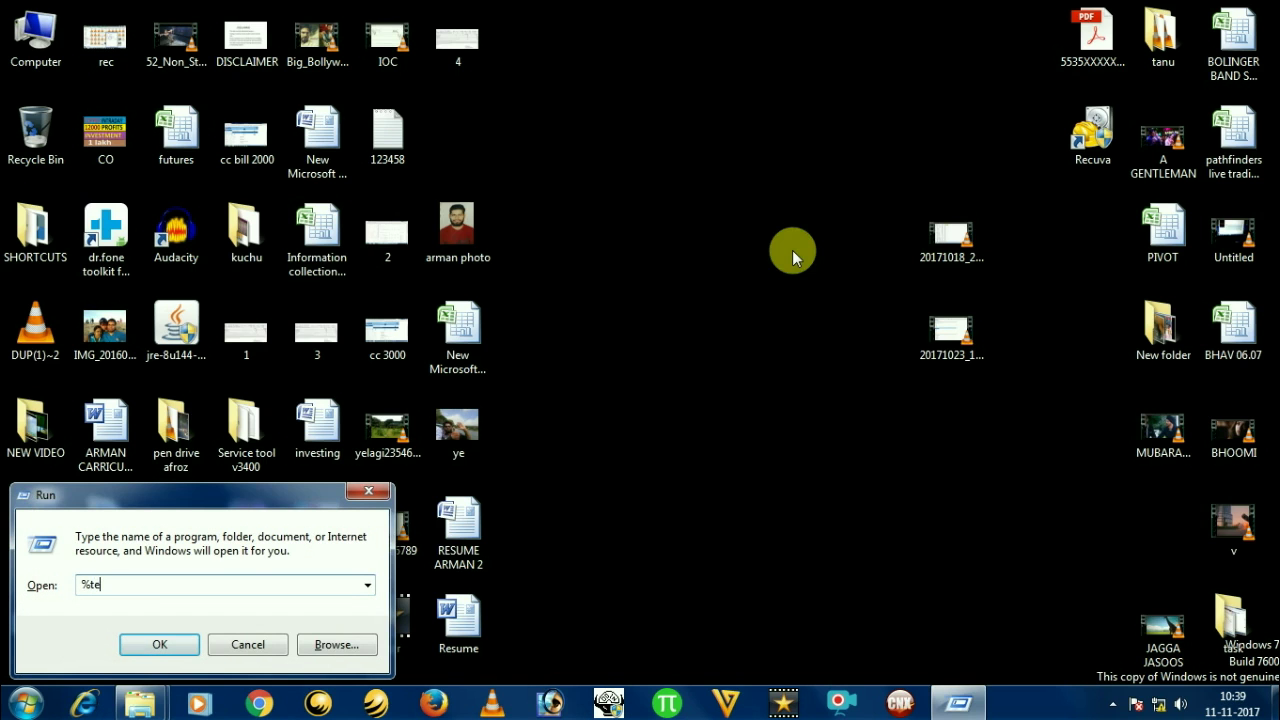
type("mp%")
key("Return")
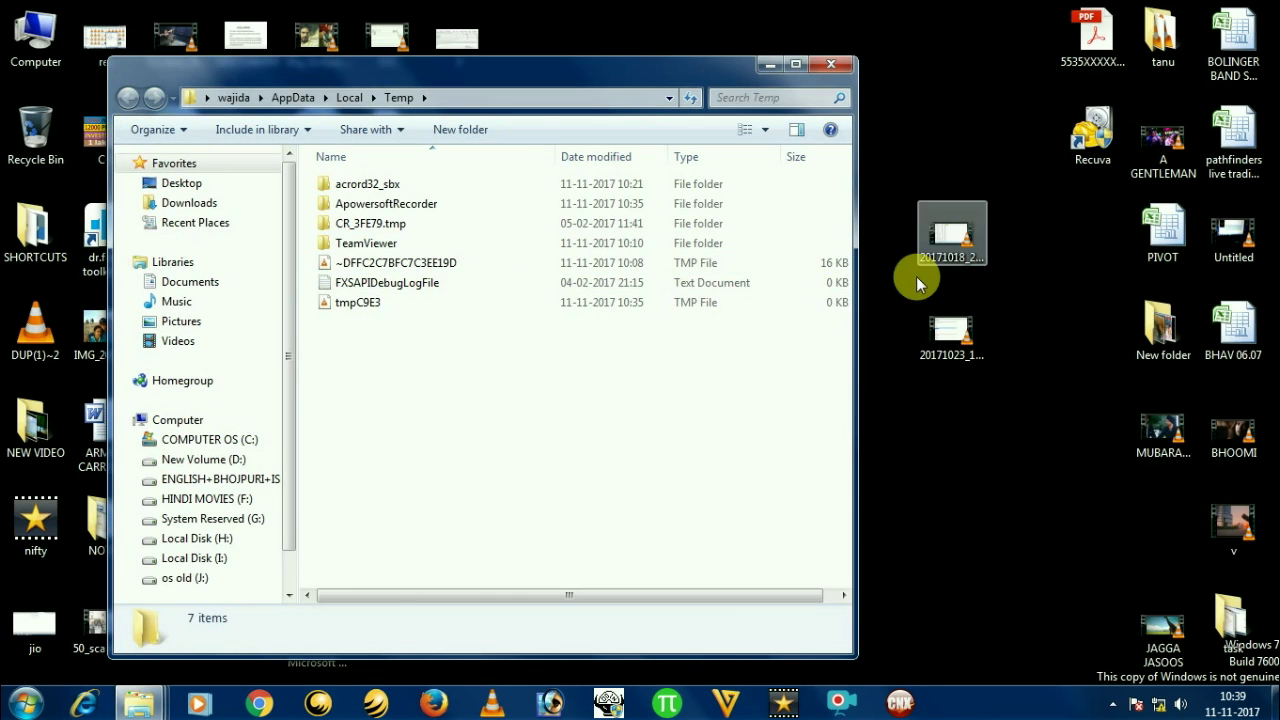
- Close the Temp folder window and refresh the desktop
left_click(832, 64)
right_click(693, 65)
left_click(752, 120)
- Open the Computer window, and switch to Quick Heal Total Security from the hidden background programs
double_click(40, 30)
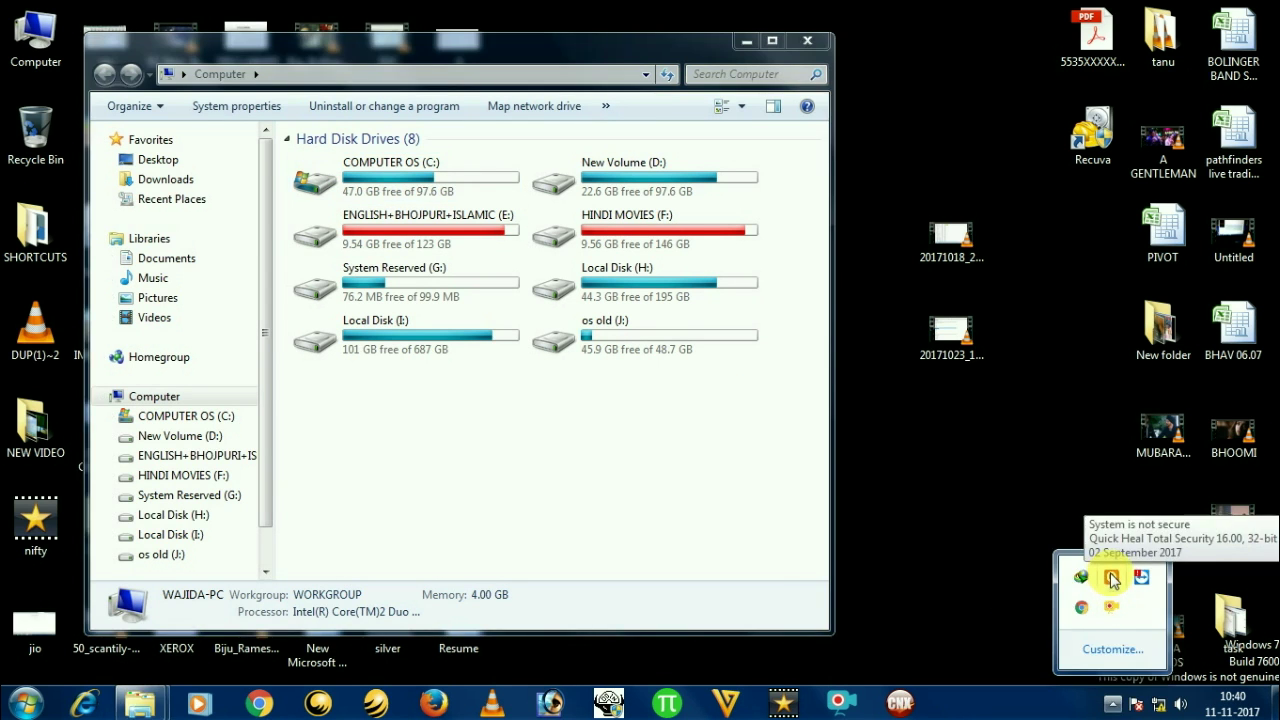
double_click(1110, 578)
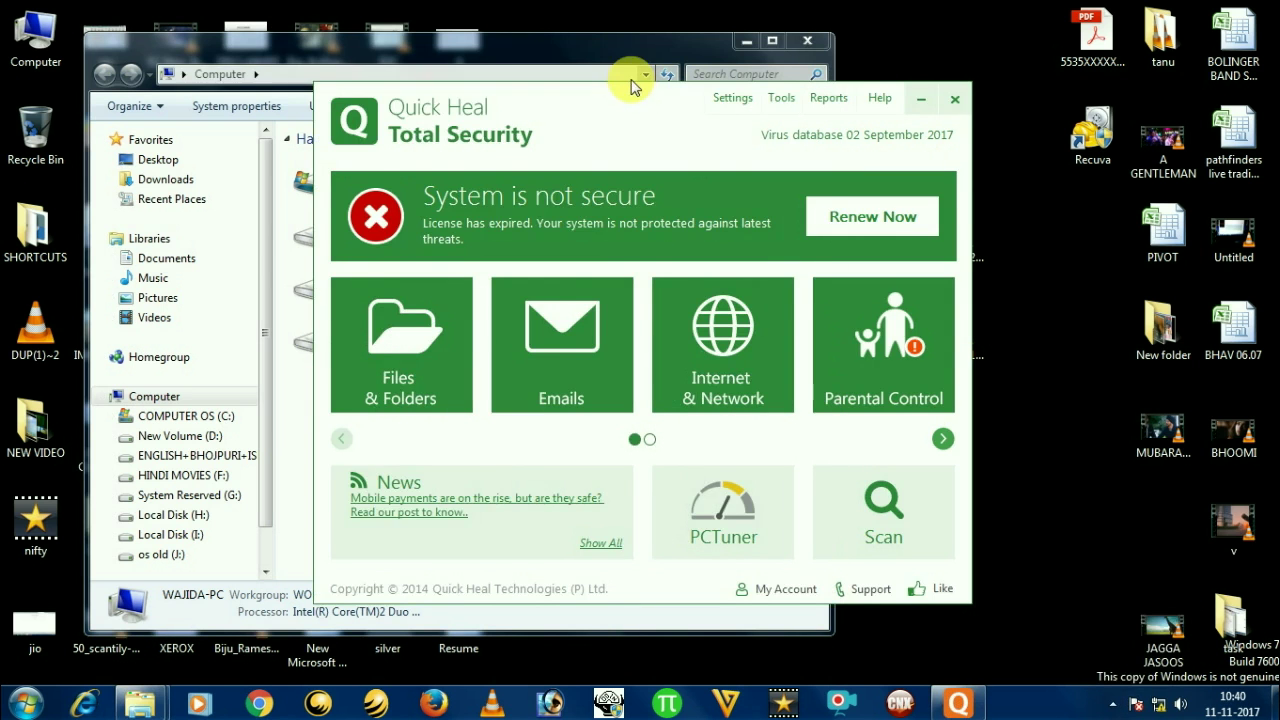
mouse_move(634, 86)
left_mouse_down()
mouse_move(560, 77)
mouse_move(507, 46)
mouse_move(901, 49)
left_mouse_up()
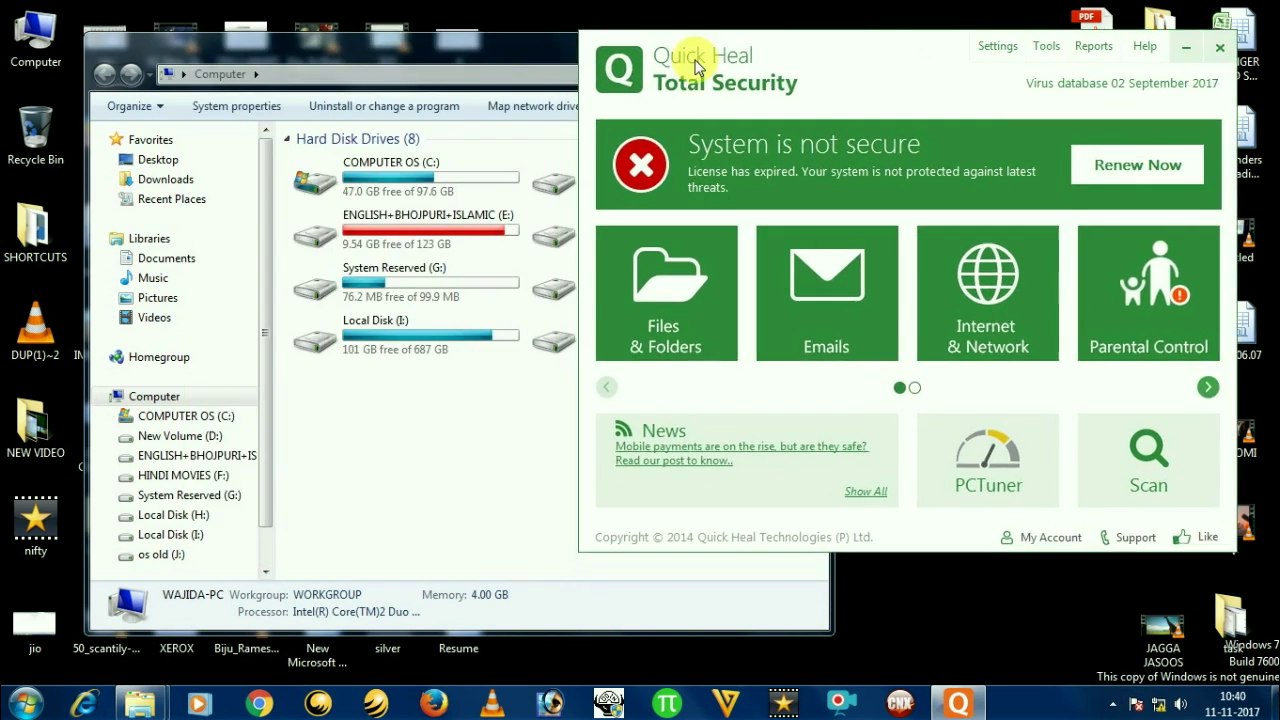
- Minimize the Computer window and reposition the Quick Heal Total Security window on the desktop
left_click(385, 58)
left_click(746, 42)
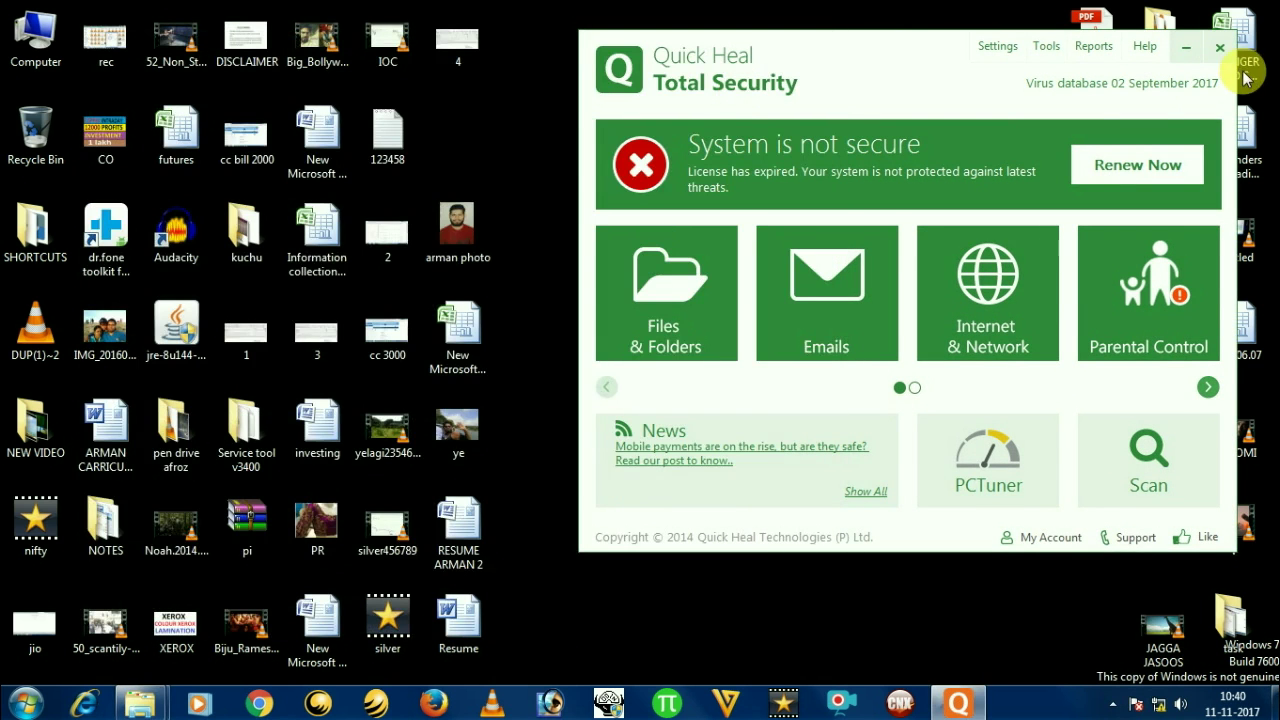
mouse_move(914, 40)
left_mouse_down()
mouse_move(506, 23)
mouse_move(410, 54)
left_mouse_up()
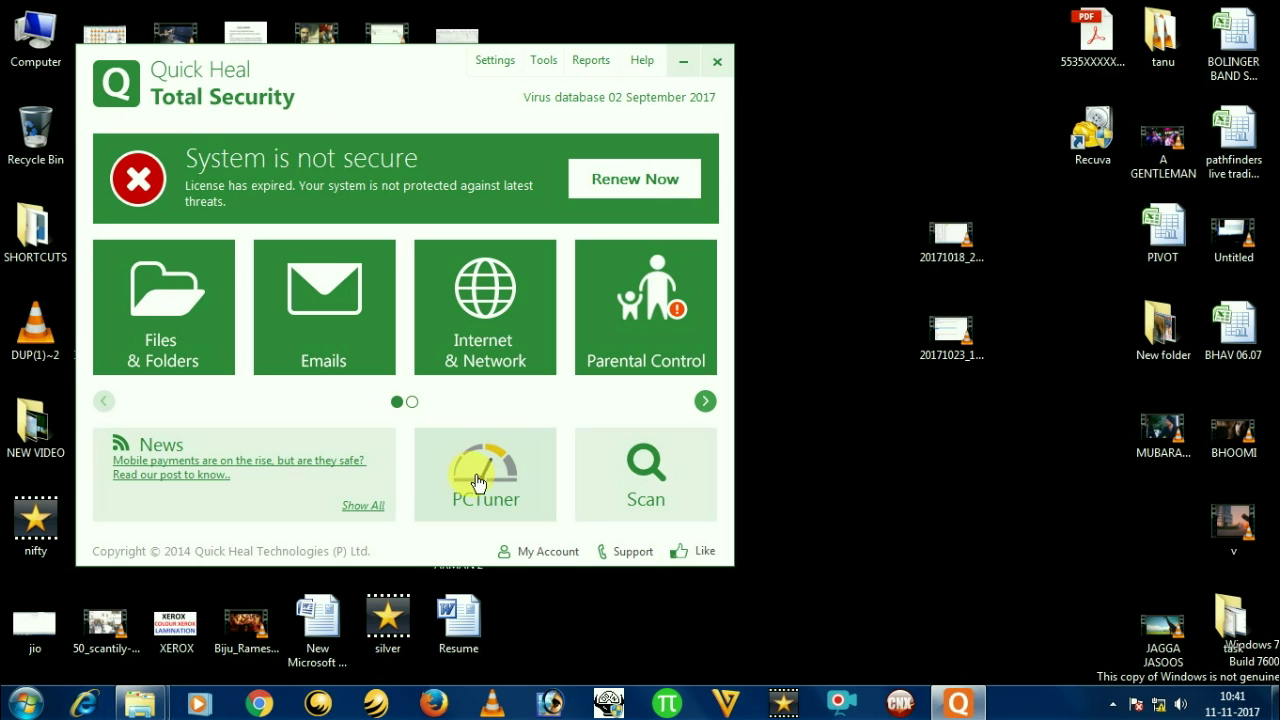
- Launch Quick Heal PCTuner and arrange its window beside Total Security, with the PCTuner dashboard in front
key("super")
key("super")
left_click(497, 483)
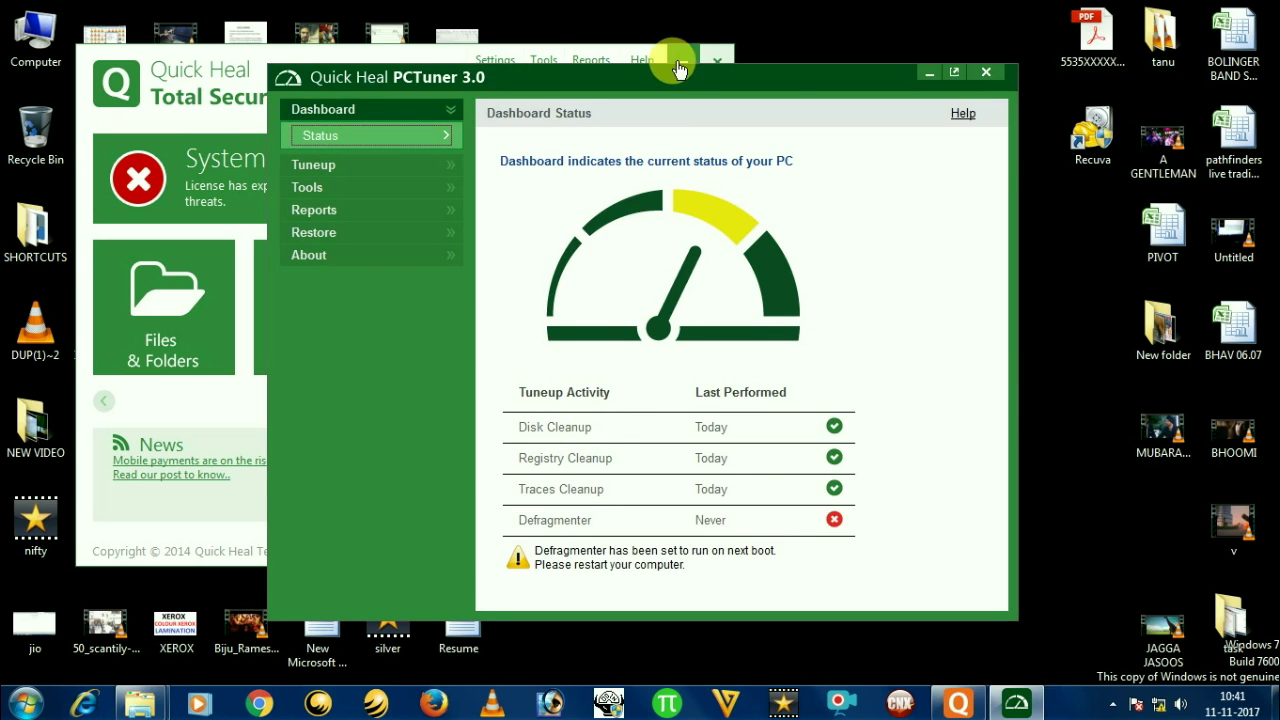
left_click_drag(679, 74, 889, 72)
left_click(445, 80)
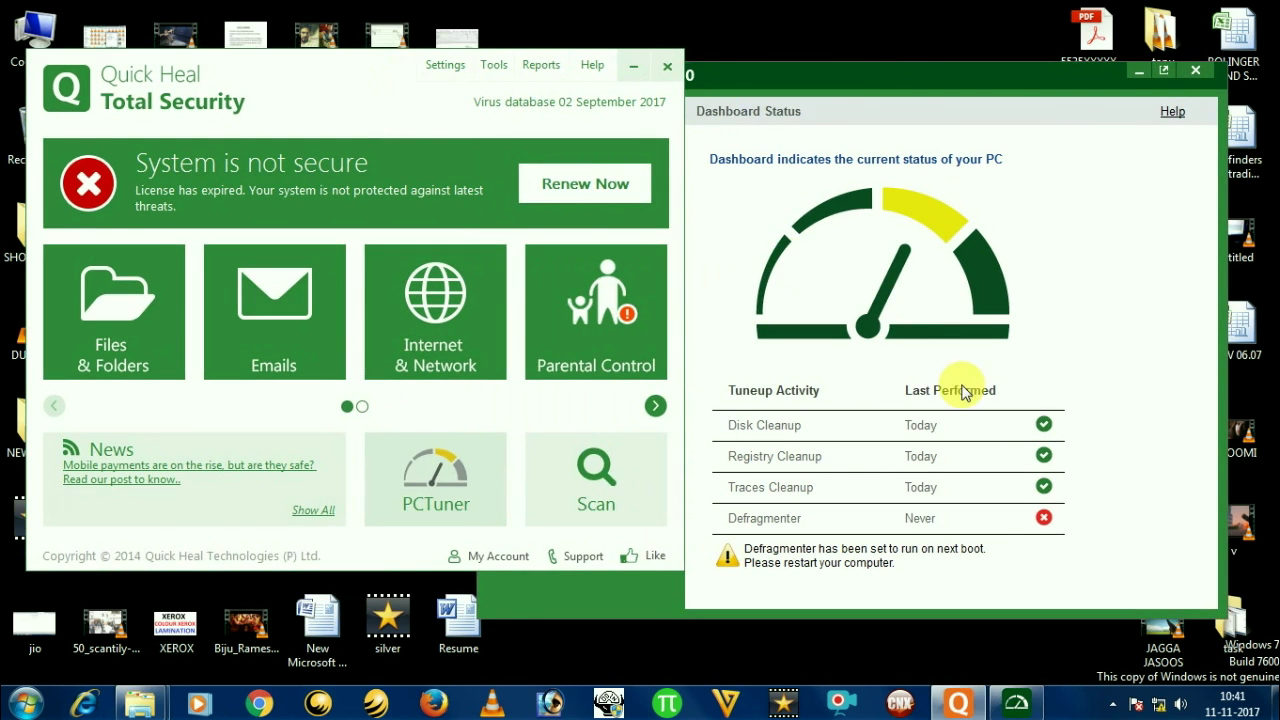
left_click(1140, 290)
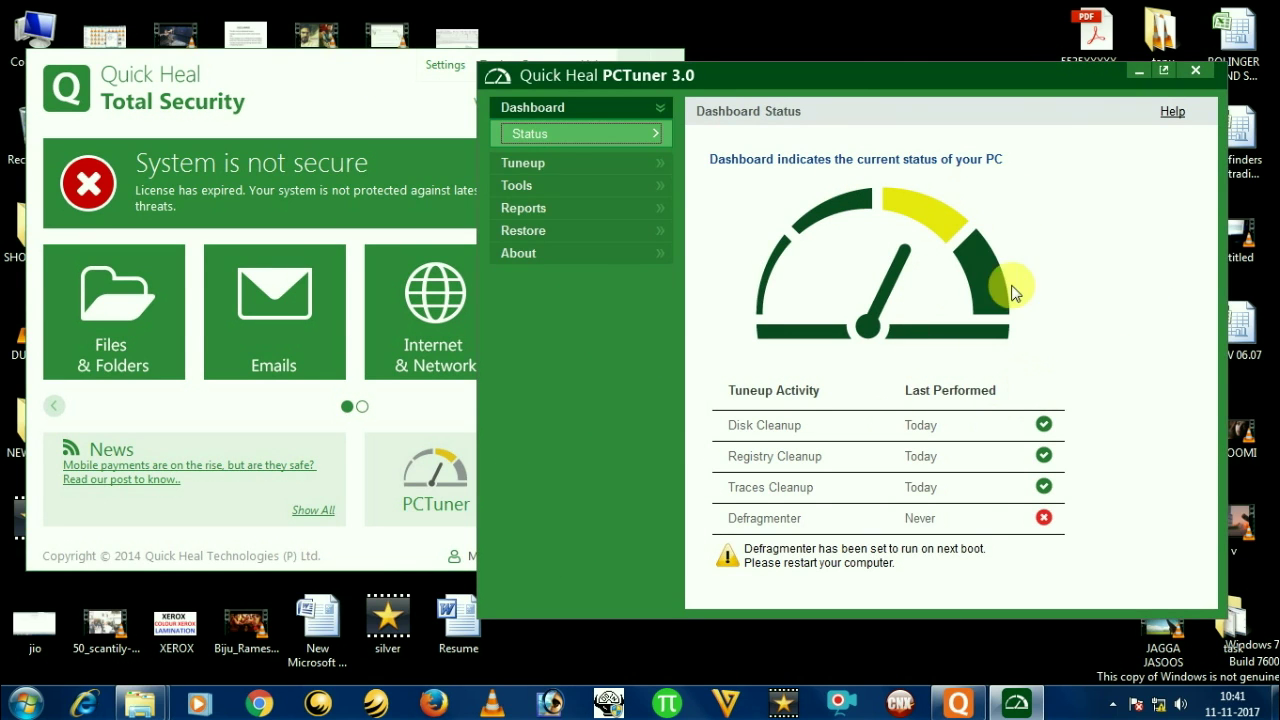
- Expand the Reports section in PCTuner and move its window over the Total Security window
left_click(530, 208)
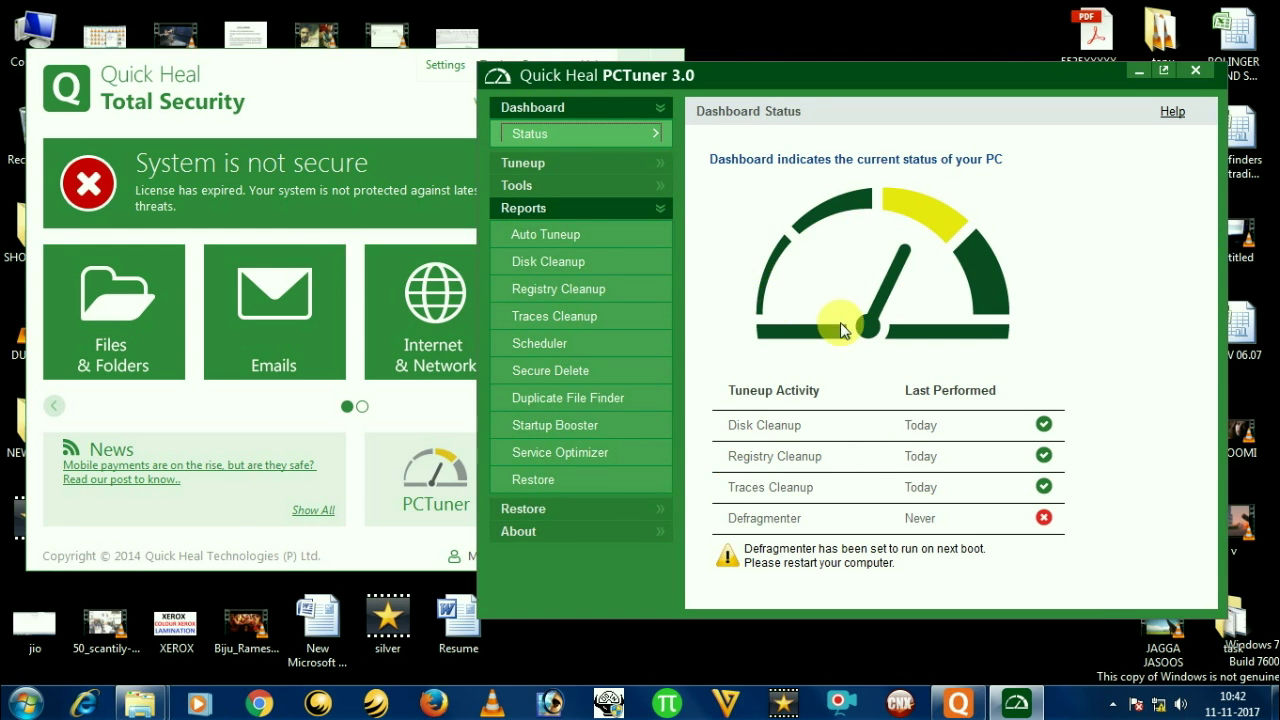
mouse_move(787, 71)
left_mouse_down()
mouse_move(600, 101)
mouse_move(419, 109)
left_mouse_up()
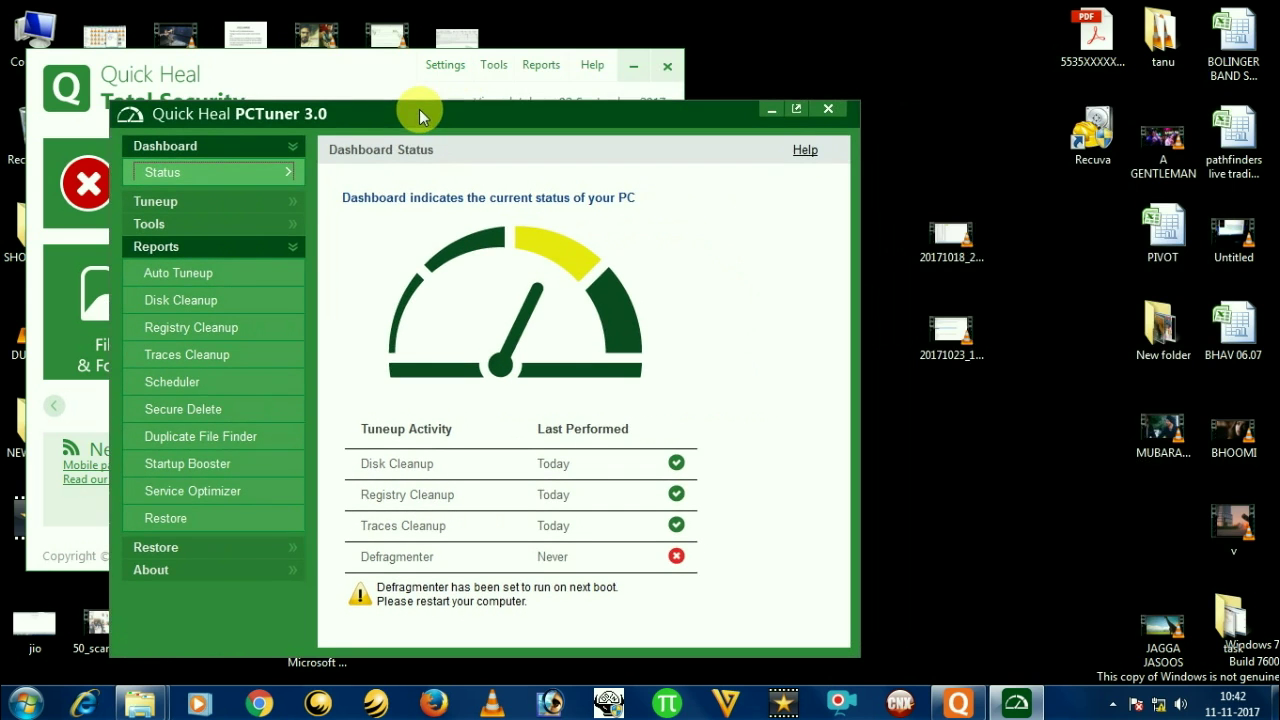
left_click_drag(564, 119, 570, 57)
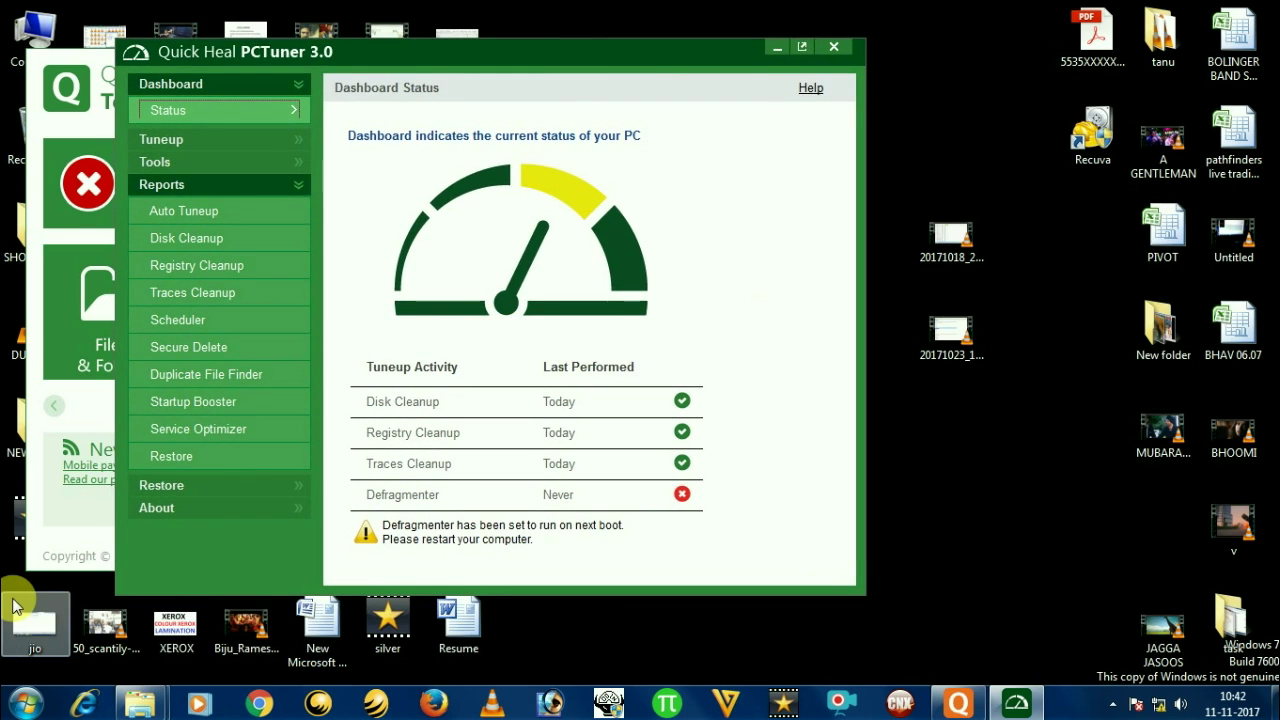
- Open the Run dialog, check its history of earlier commands, and close it without running anything
left_click(47, 706)
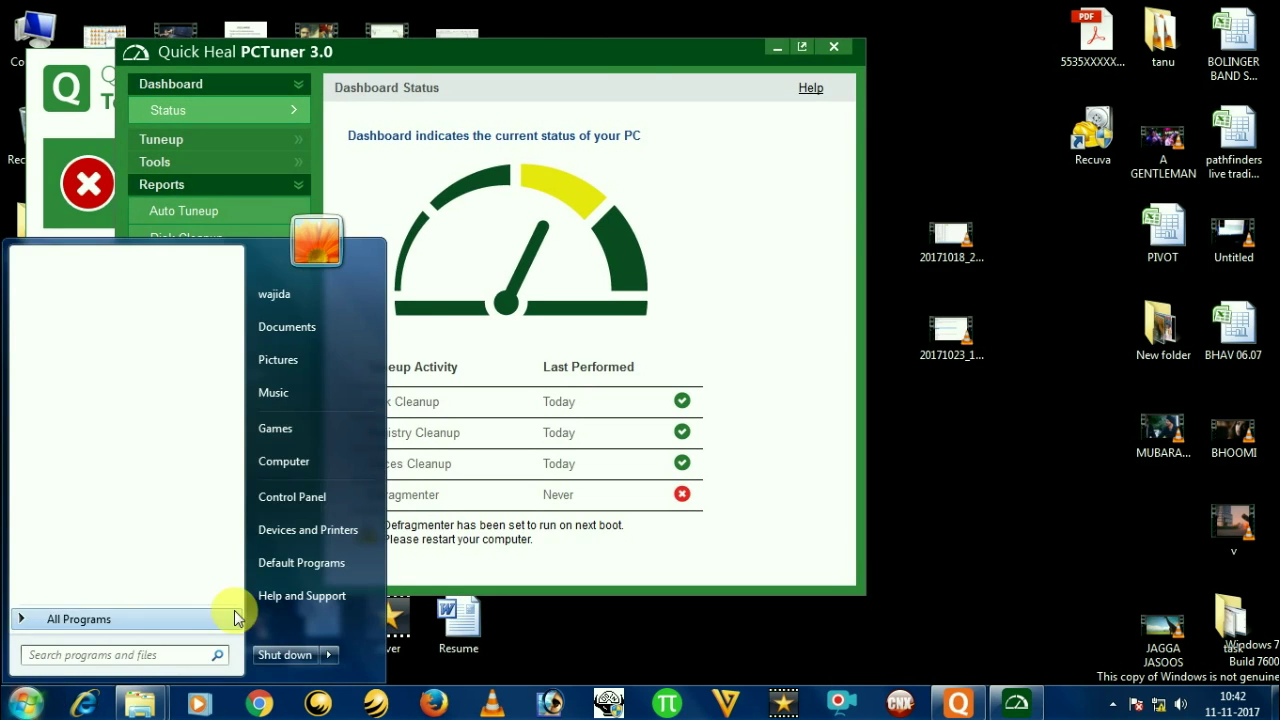
left_click(889, 180)
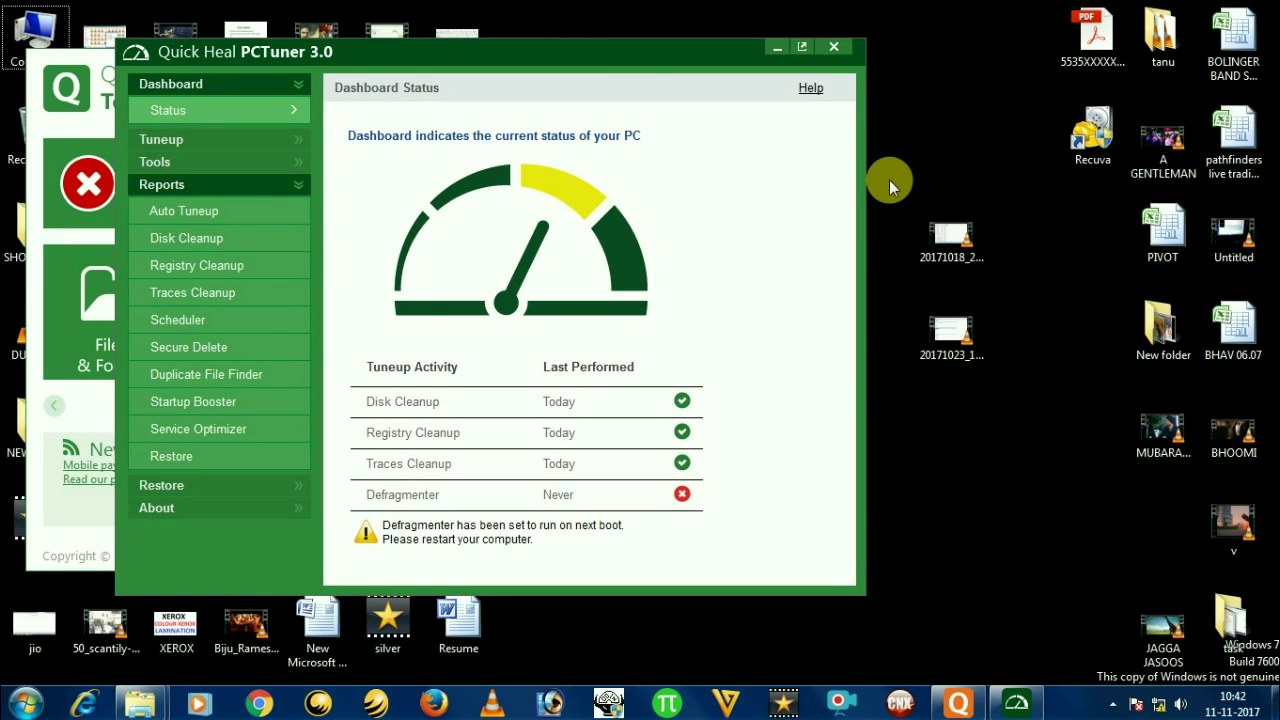
key("super+r")
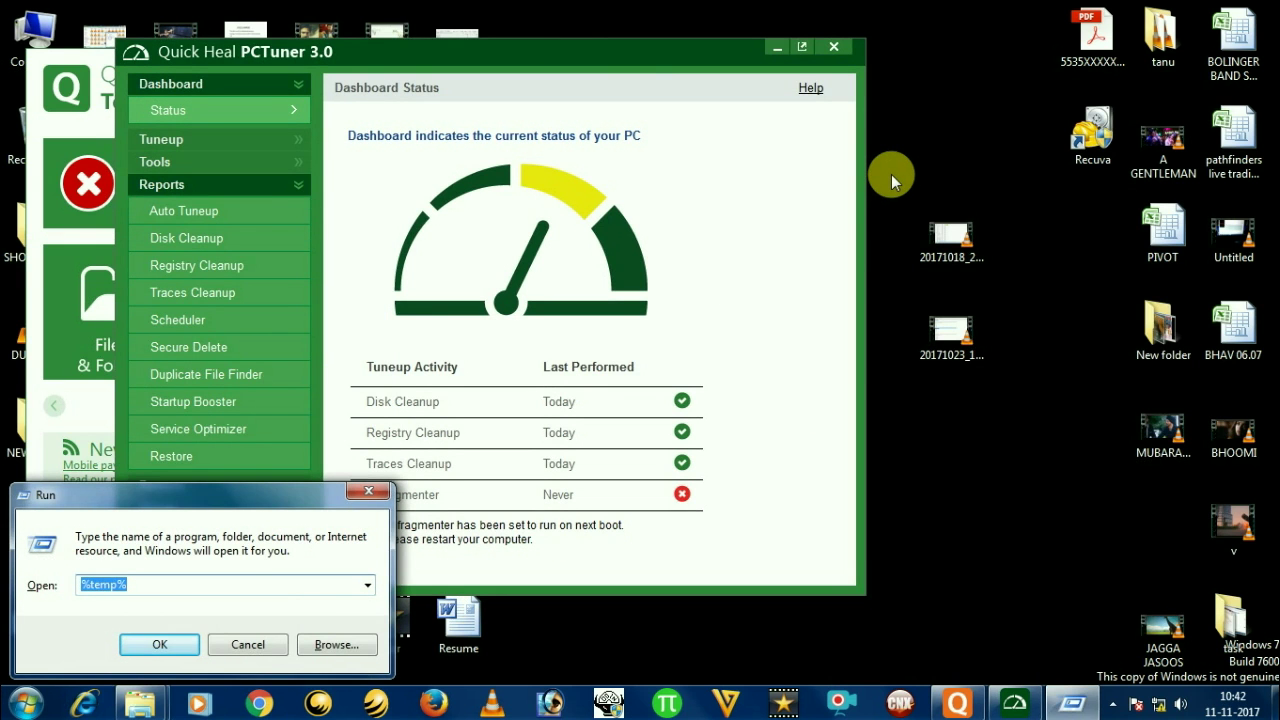
left_click(368, 585)
left_click(368, 585)
left_click(1034, 500)
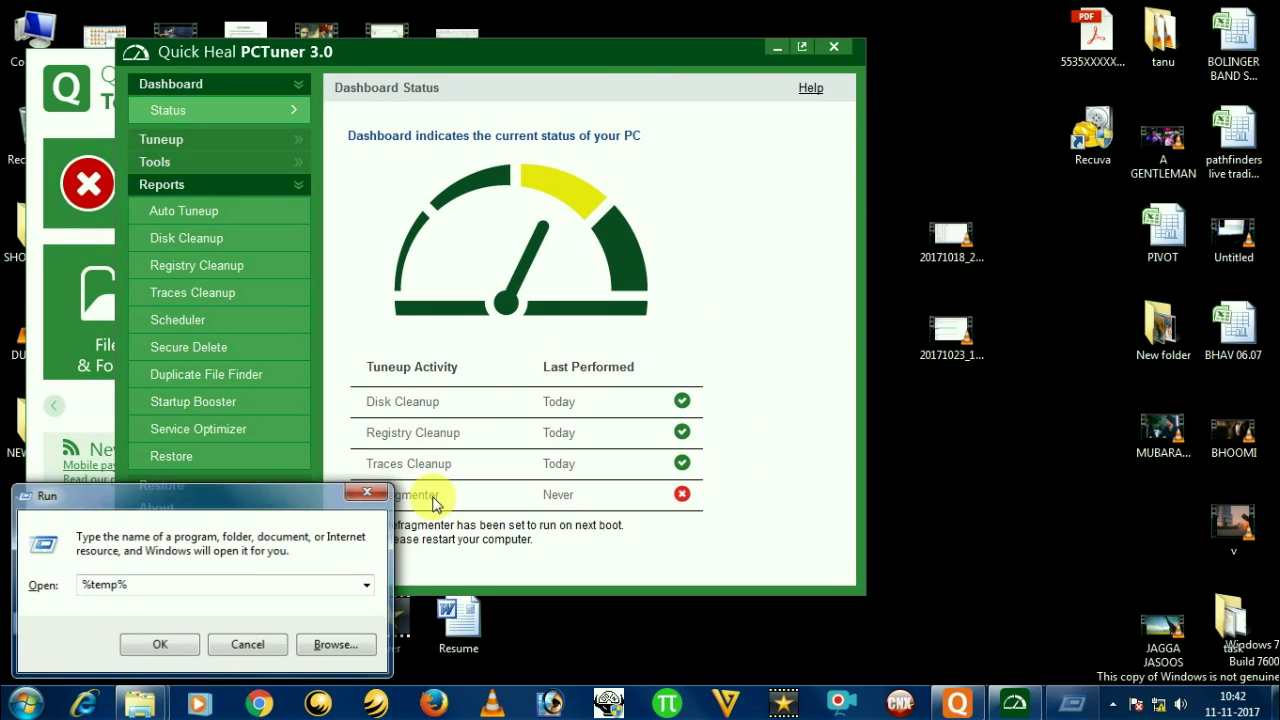
left_click(367, 492)
- Show the list of all installed programs in Windows, and return to the initial Start view
left_click(25, 703)
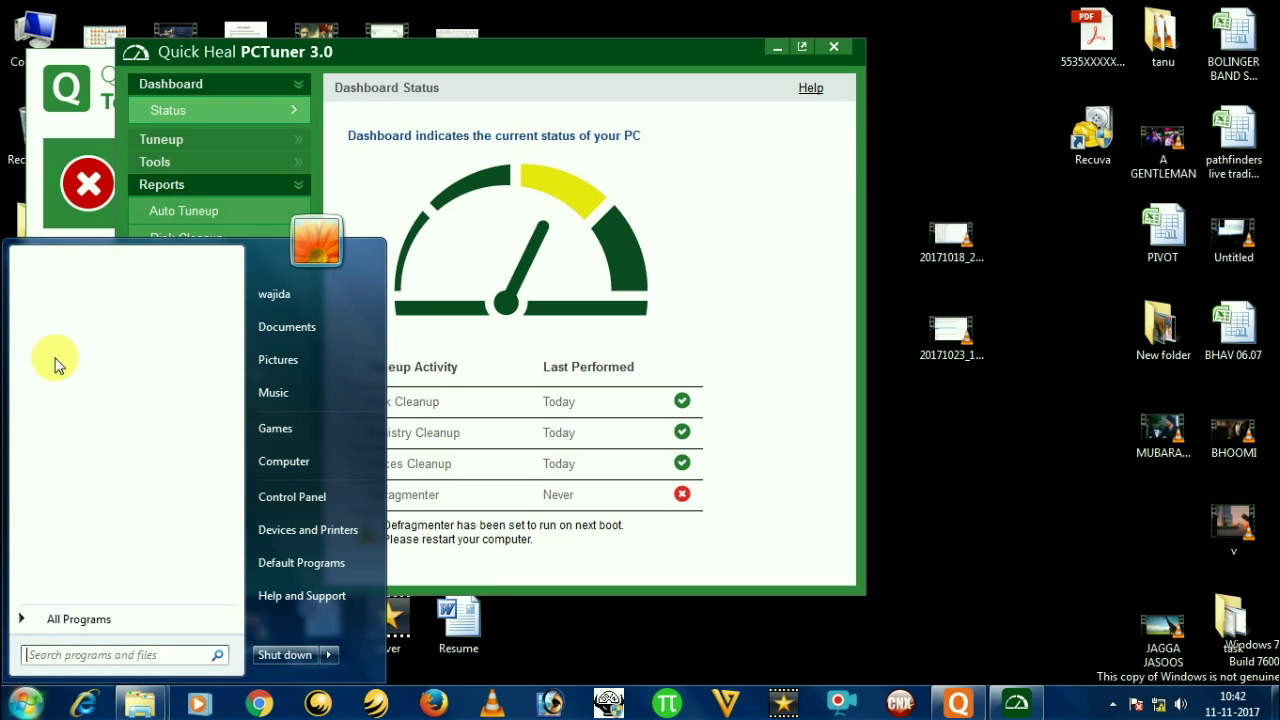
left_click(40, 619)
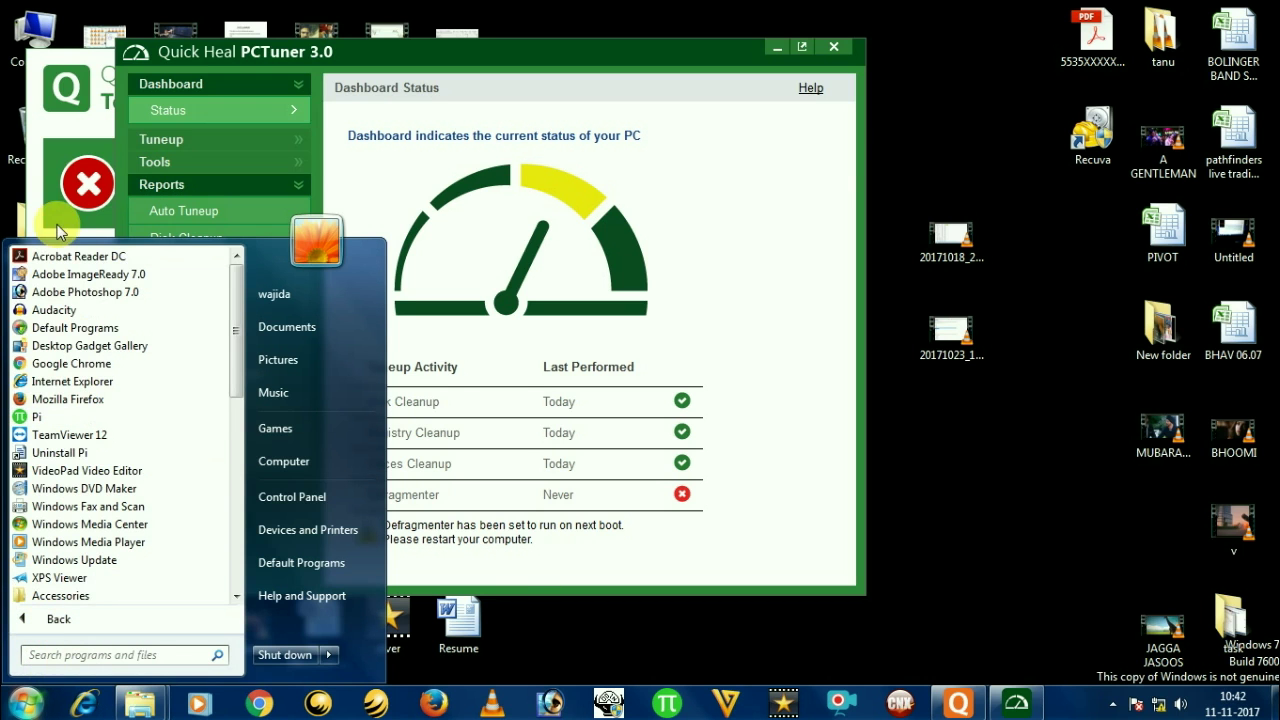
left_click(35, 615)
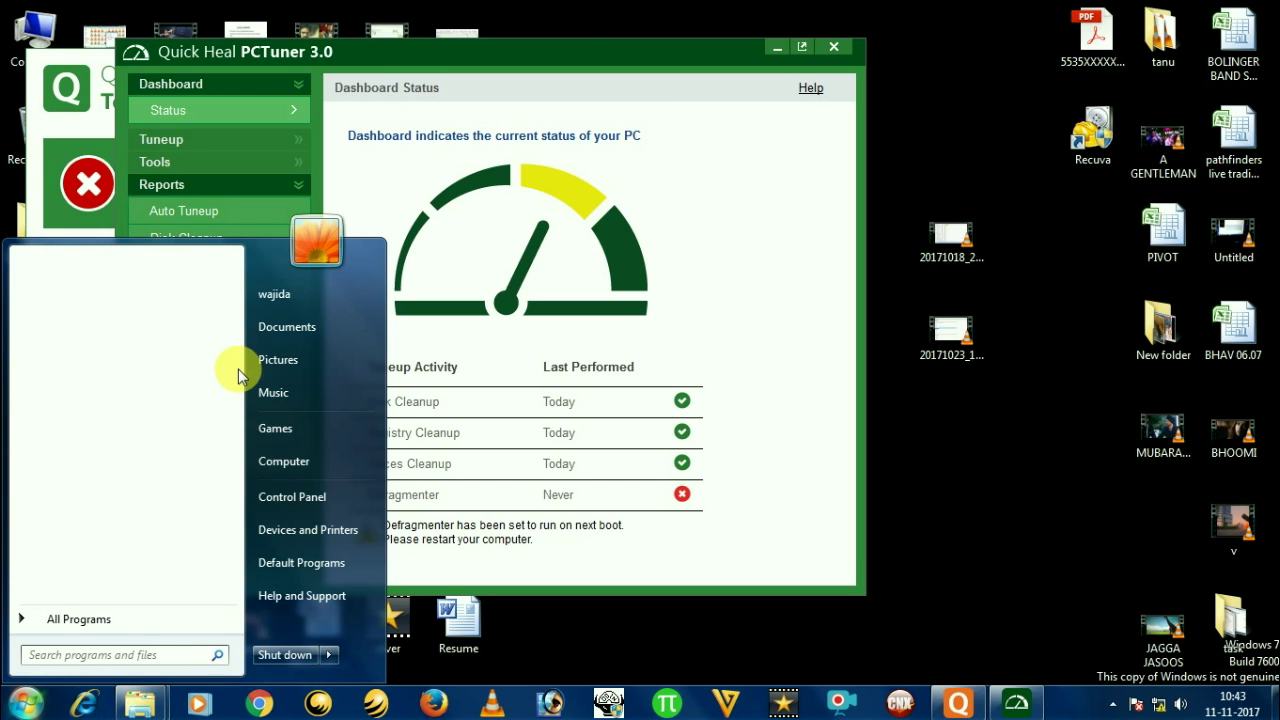
- Minimize the Total Security window and move PCTuner so that the Computer shortcut on the desktop is accessible
left_click(738, 233)
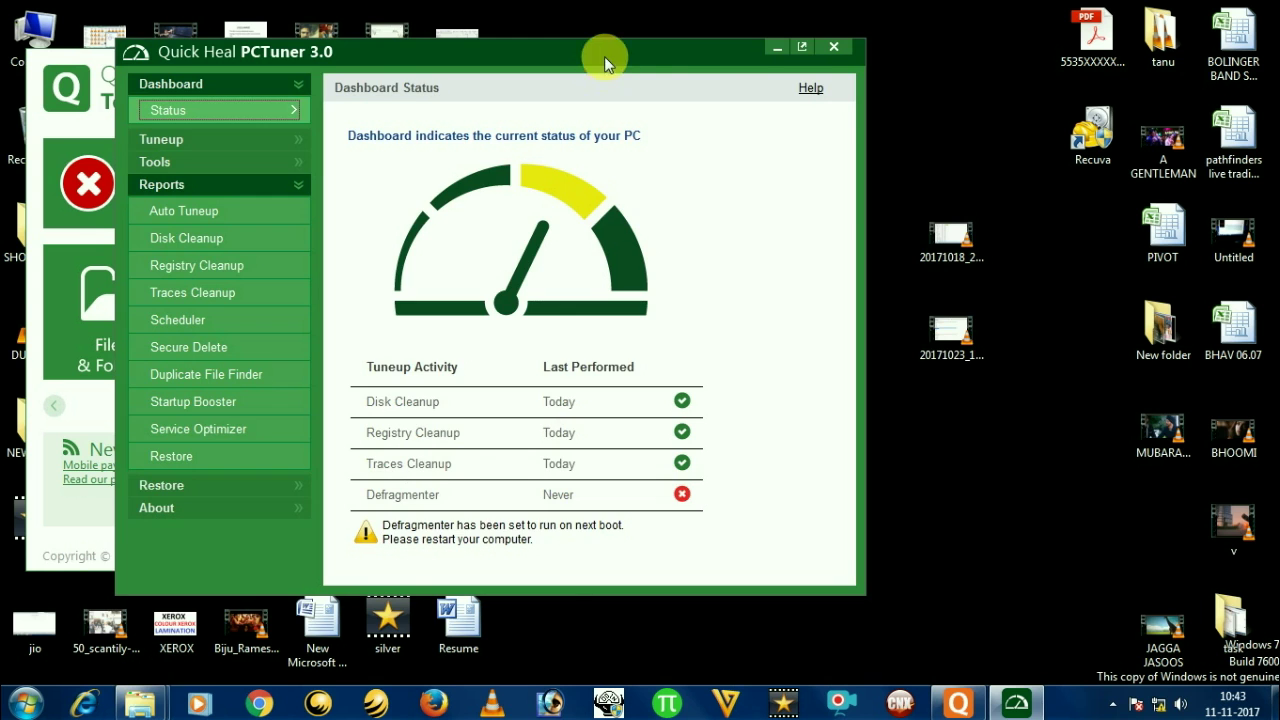
left_click_drag(604, 56, 787, 95)
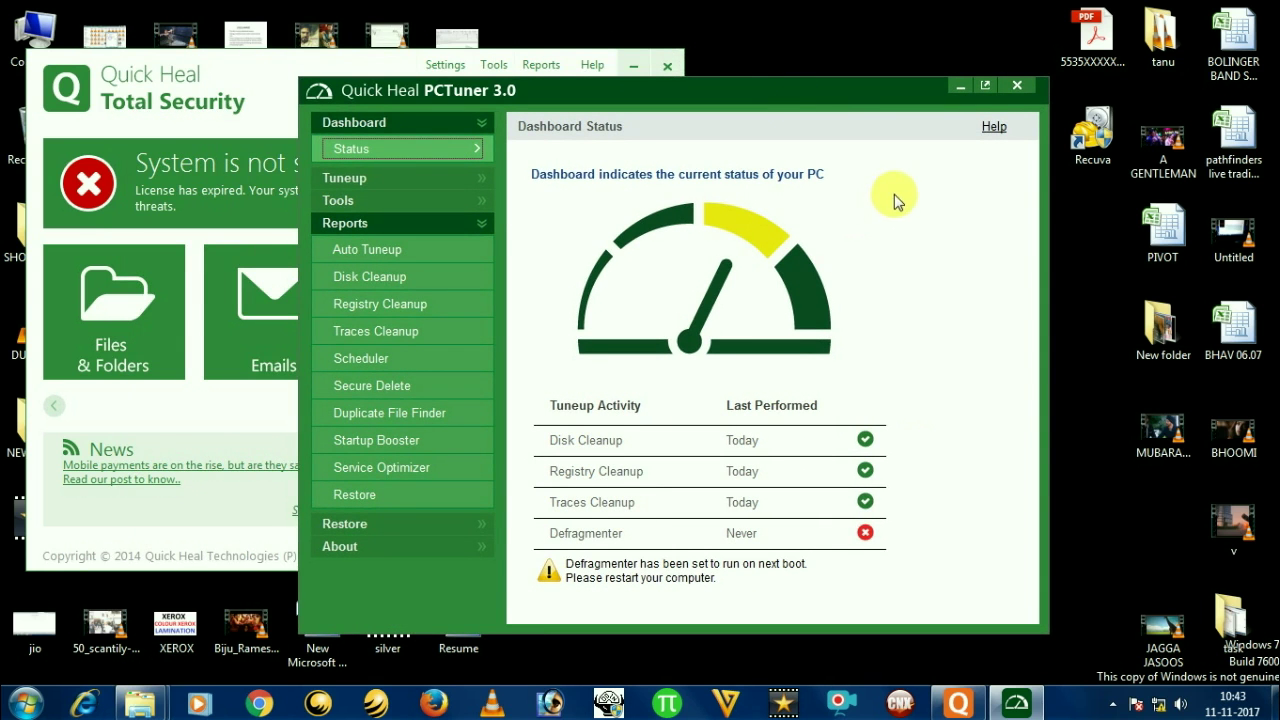
left_click(247, 73)
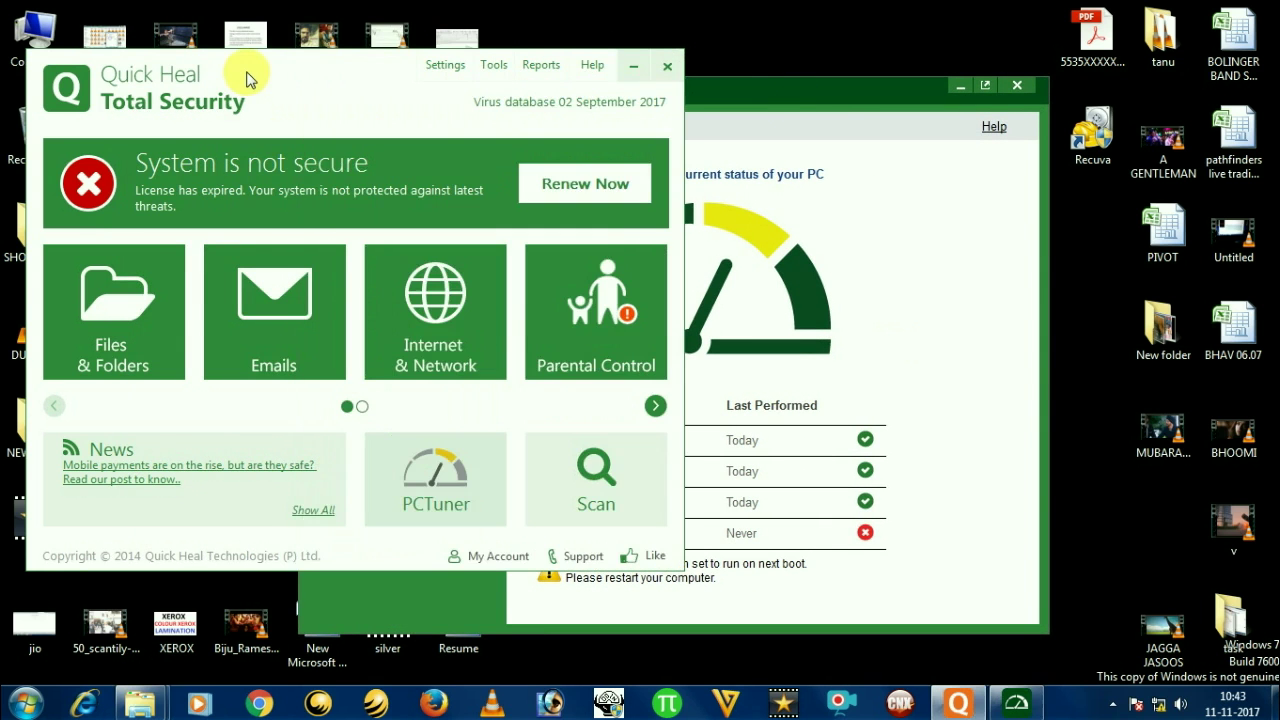
left_click(631, 70)
left_click_drag(643, 75, 694, 57)
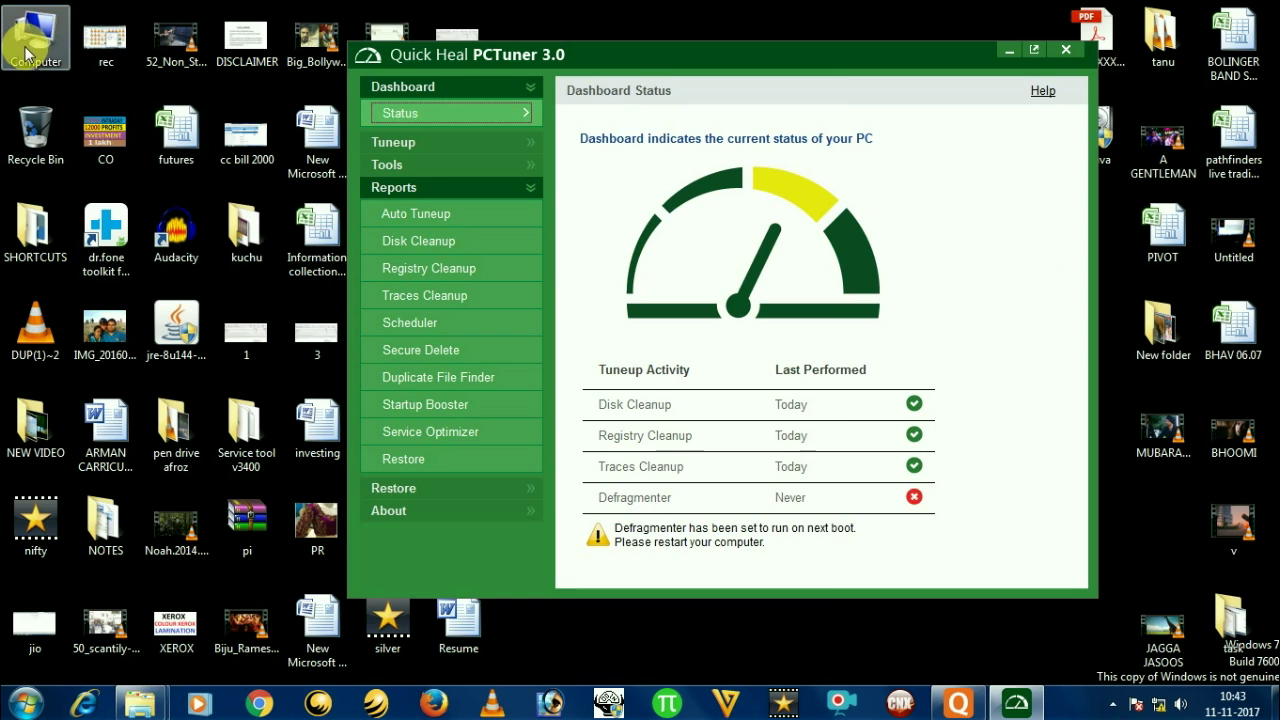
- Open Computer and arrange its window beside PCTuner, with the list of hard disk drives in front
double_click(57, 64)
left_click_drag(483, 40, 402, 194)
left_click_drag(756, 62, 879, 78)
left_click_drag(366, 204, 368, 154)
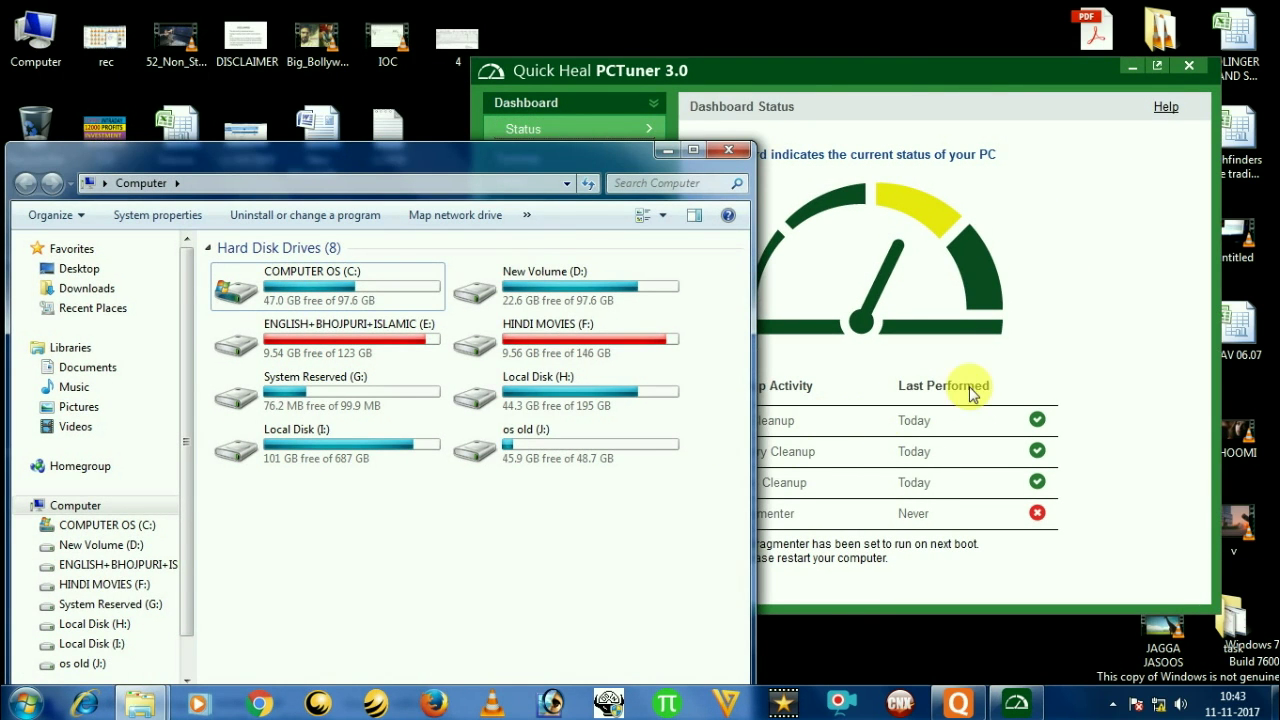
left_click(868, 428)
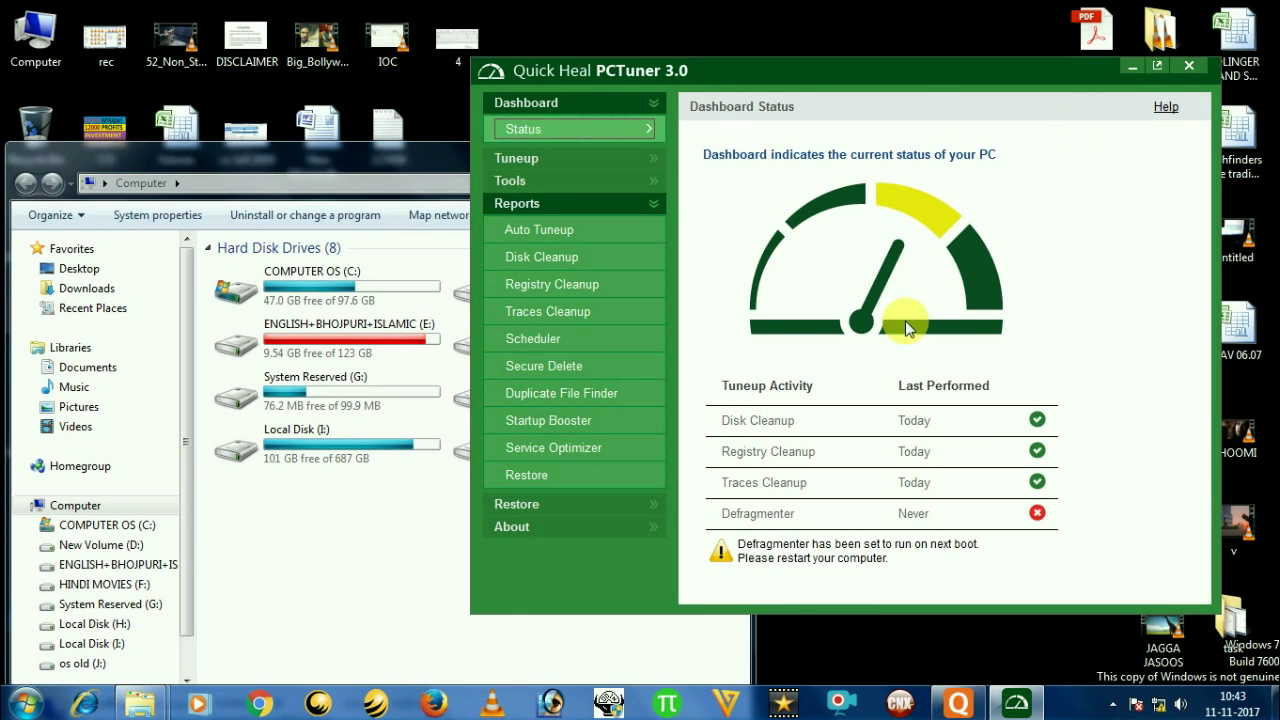
left_click(354, 594)
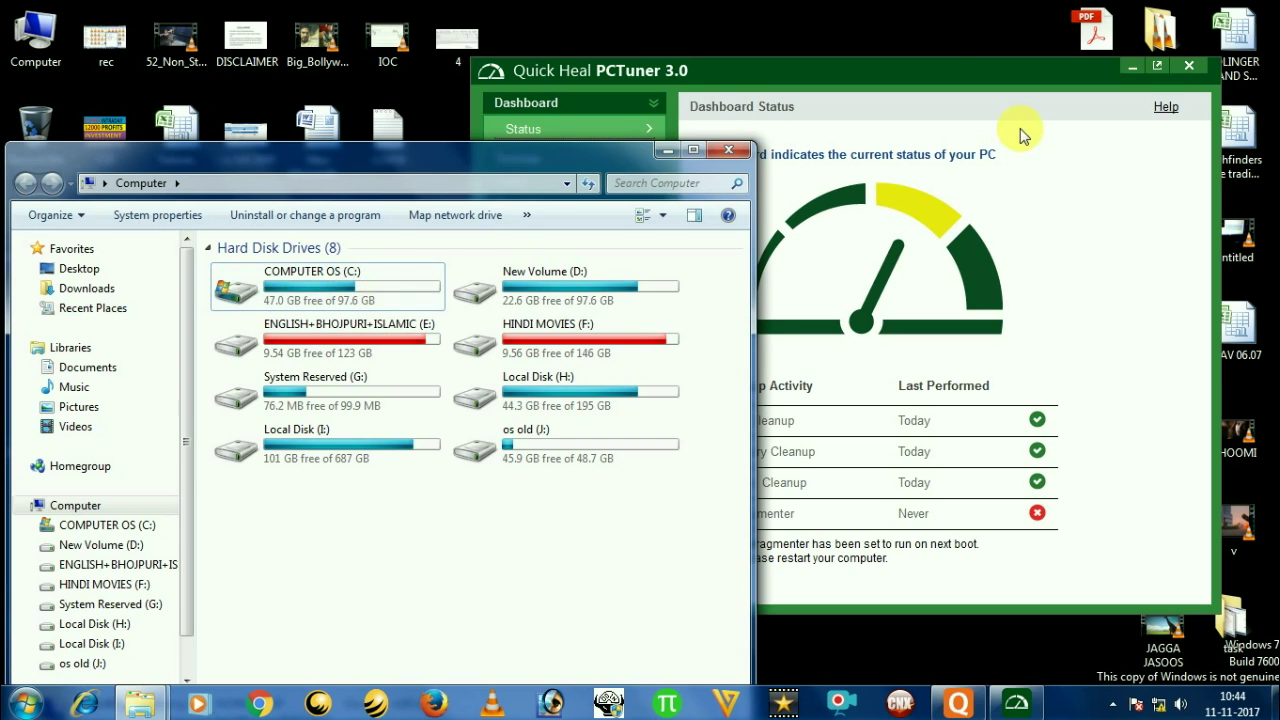
- Minimize the PCTuner window and restore it in front of the Computer window
left_click(943, 29)
left_click(1124, 68)
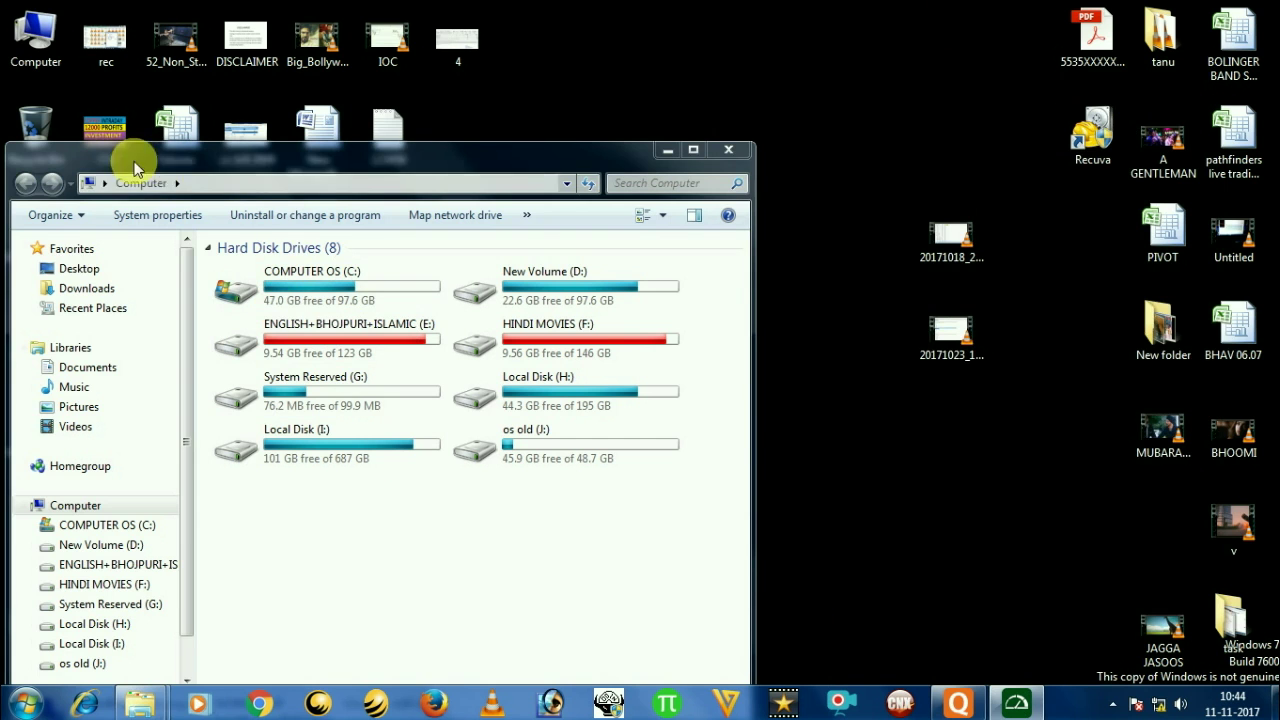
double_click(31, 35)
left_click(1016, 703)
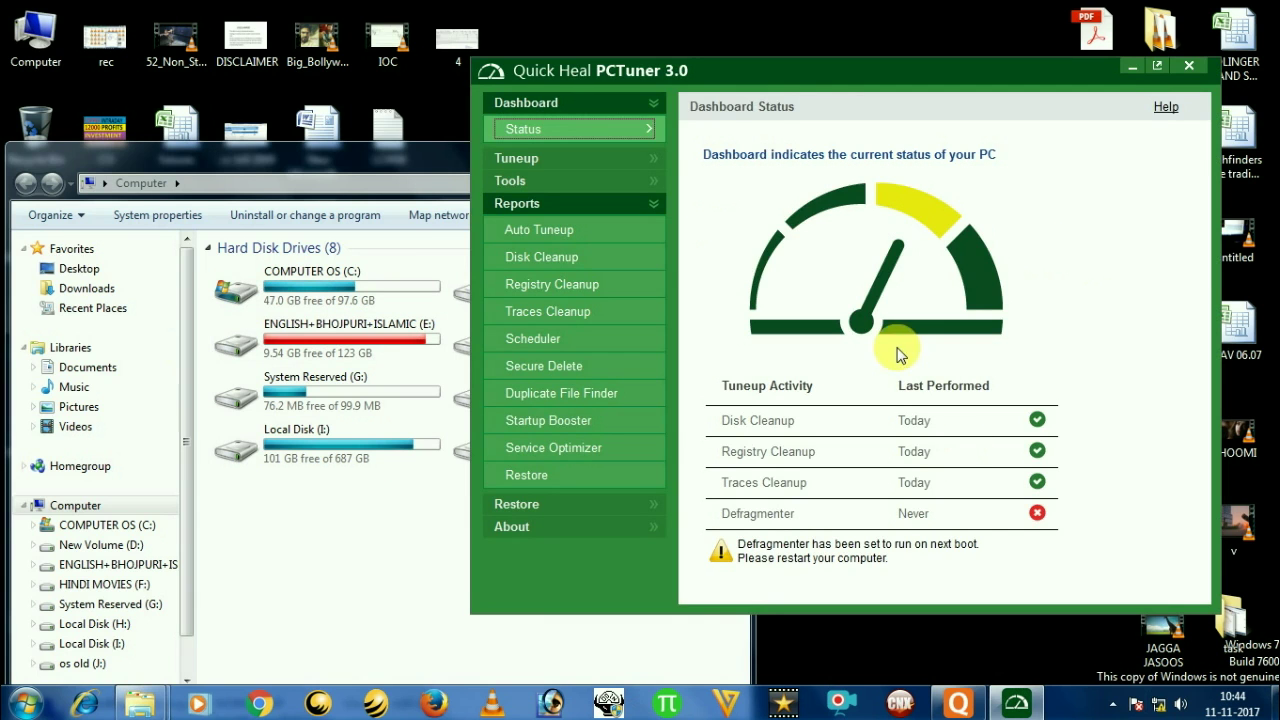
- Refresh the desktop and bring the Computer window in front of PCTuner
right_click(731, 6)
left_click(796, 55)
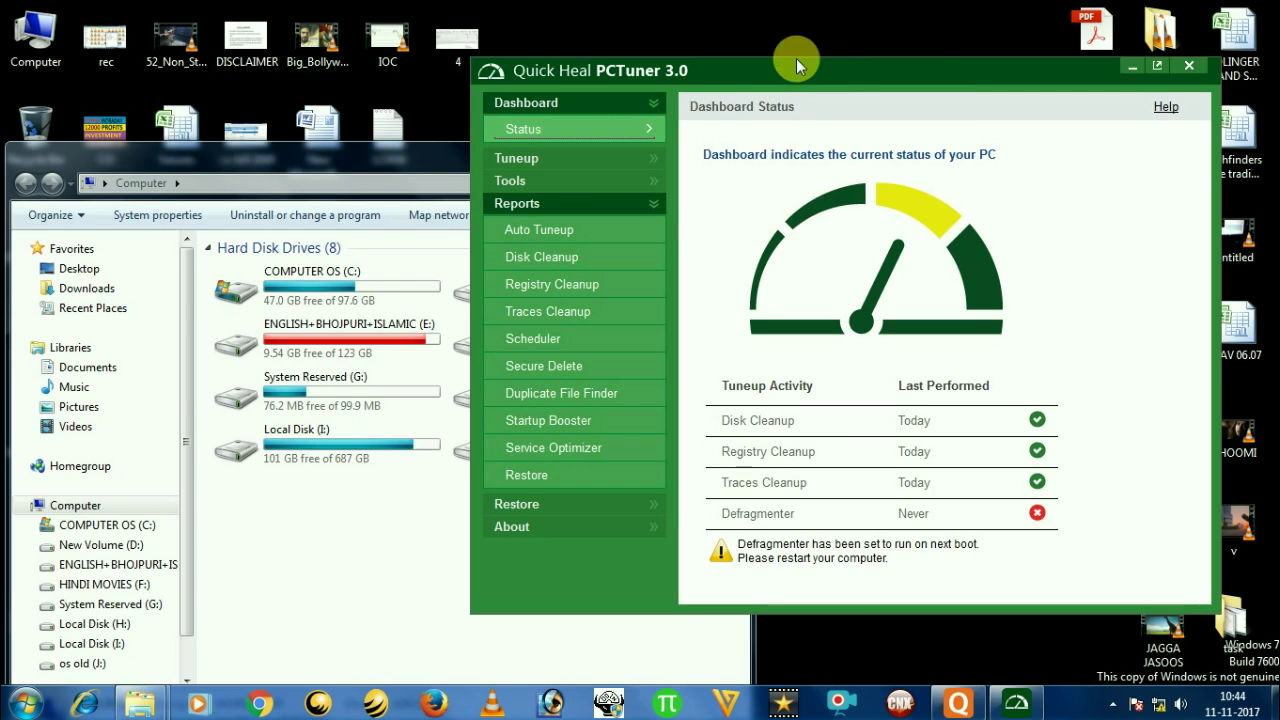
left_click(381, 580)
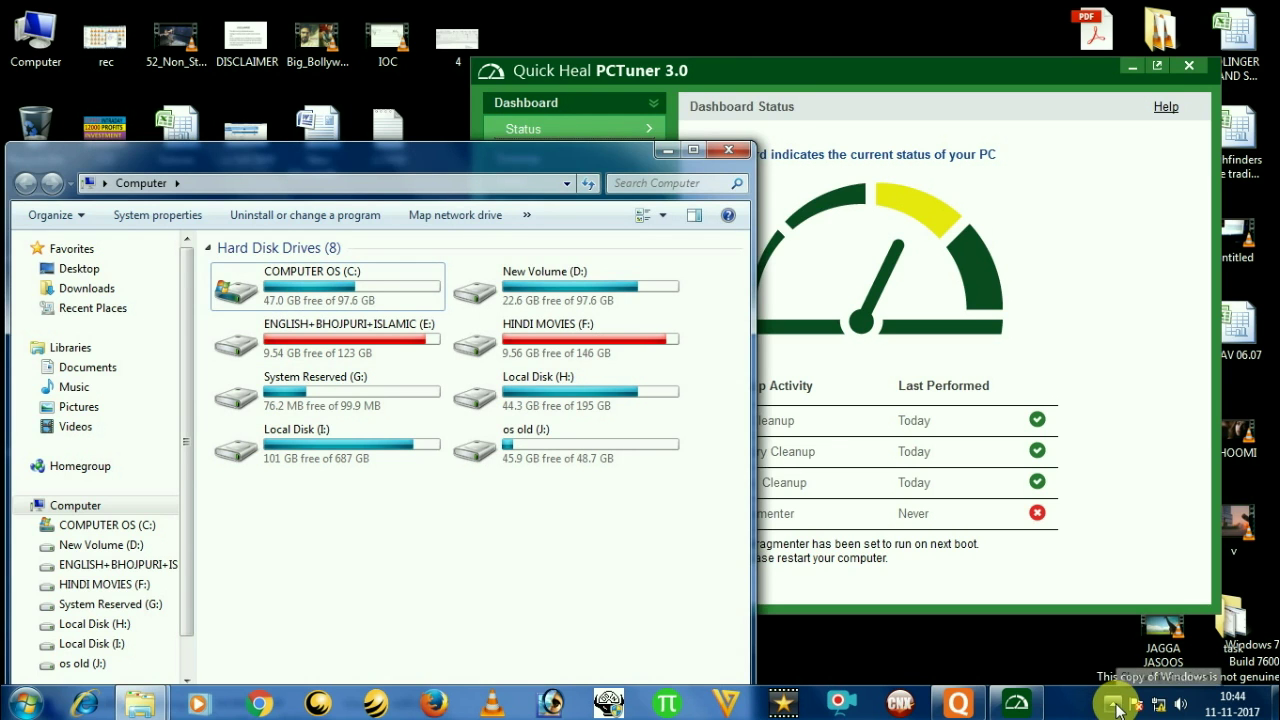
- Show the PCTuner entry in the Quick Heal Total Security window, and minimize that window again
left_click(937, 683)
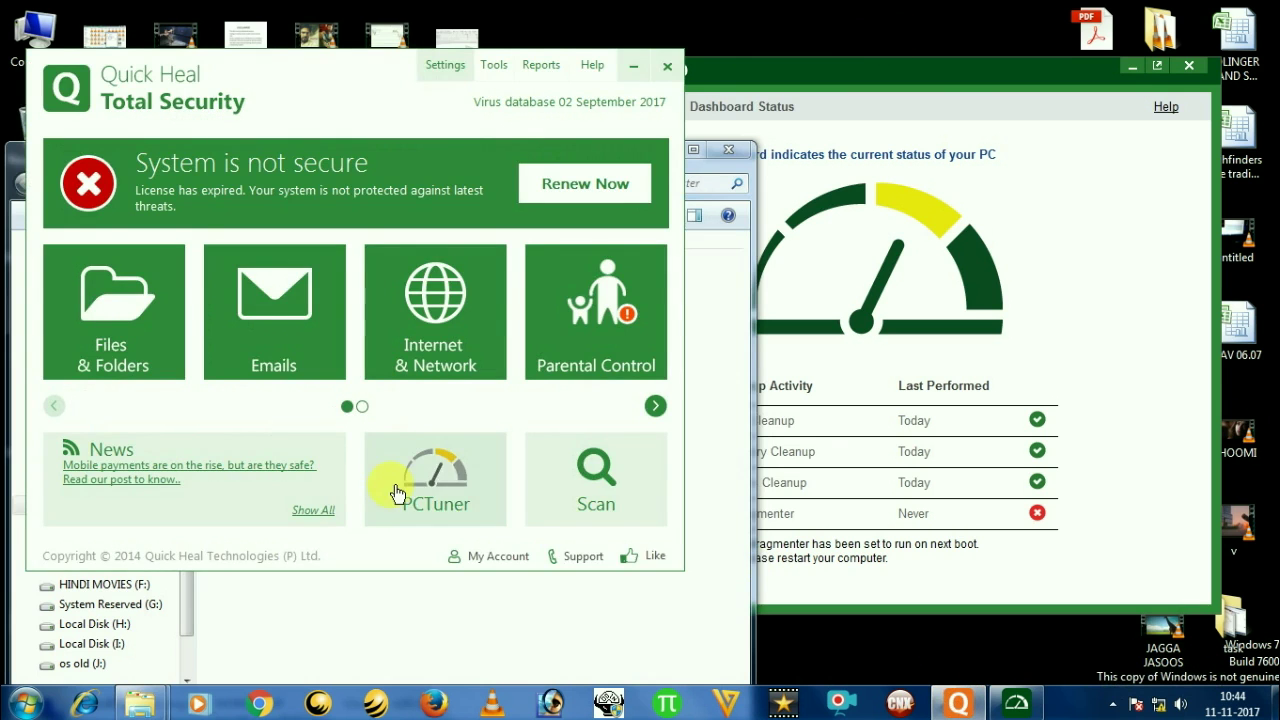
left_click(430, 491)
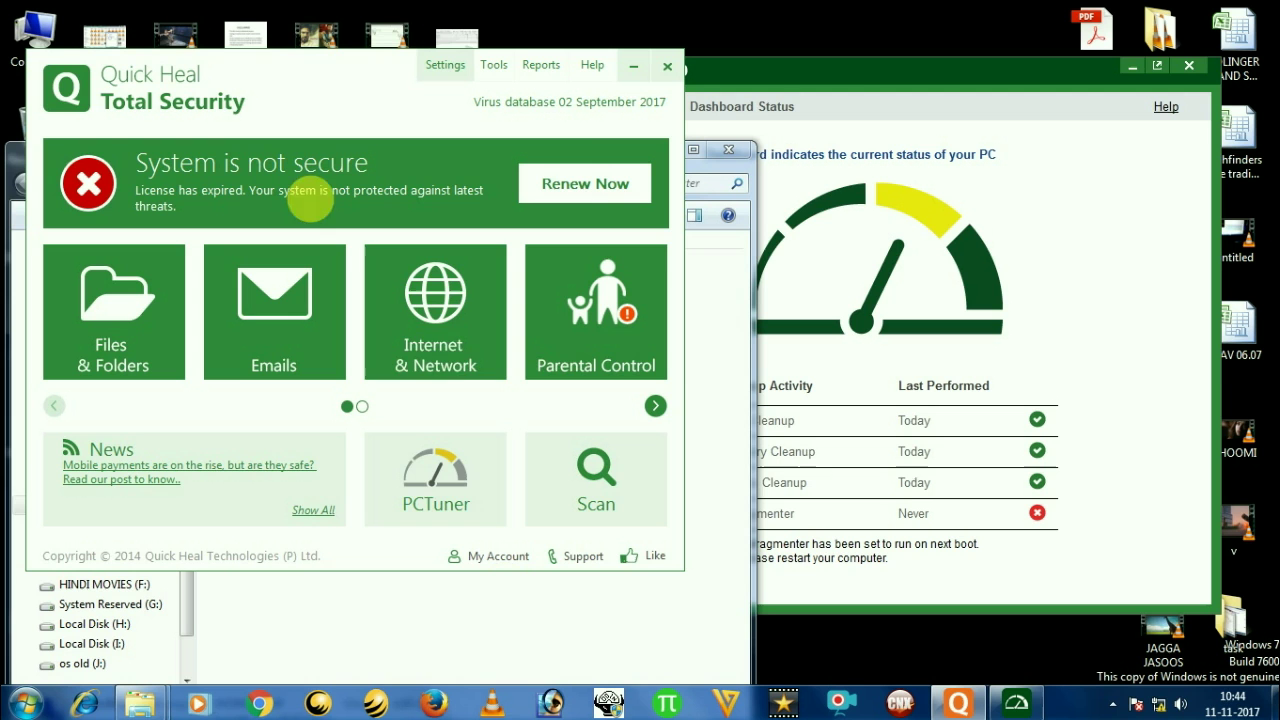
left_click(633, 66)
- Move the Computer window up until its details pane is fully in view, and refresh the desktop
left_click_drag(528, 151, 508, 49)
right_click(768, 4)
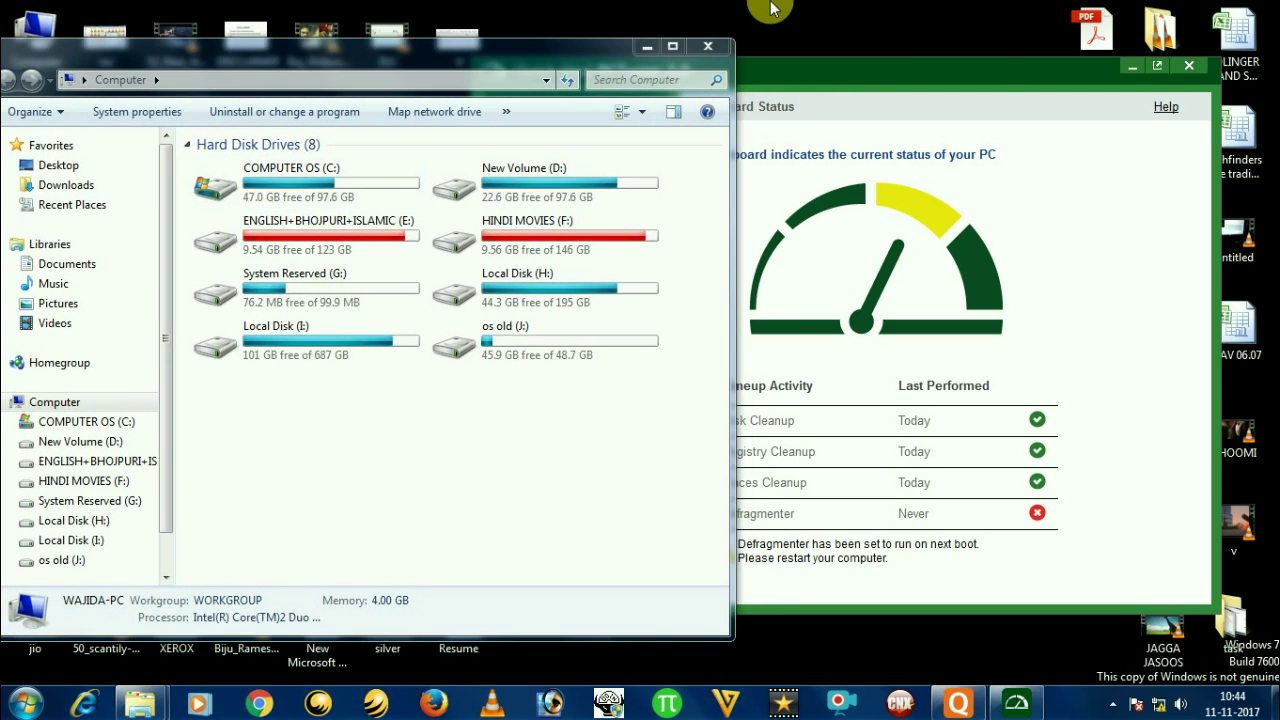
left_click(849, 57)
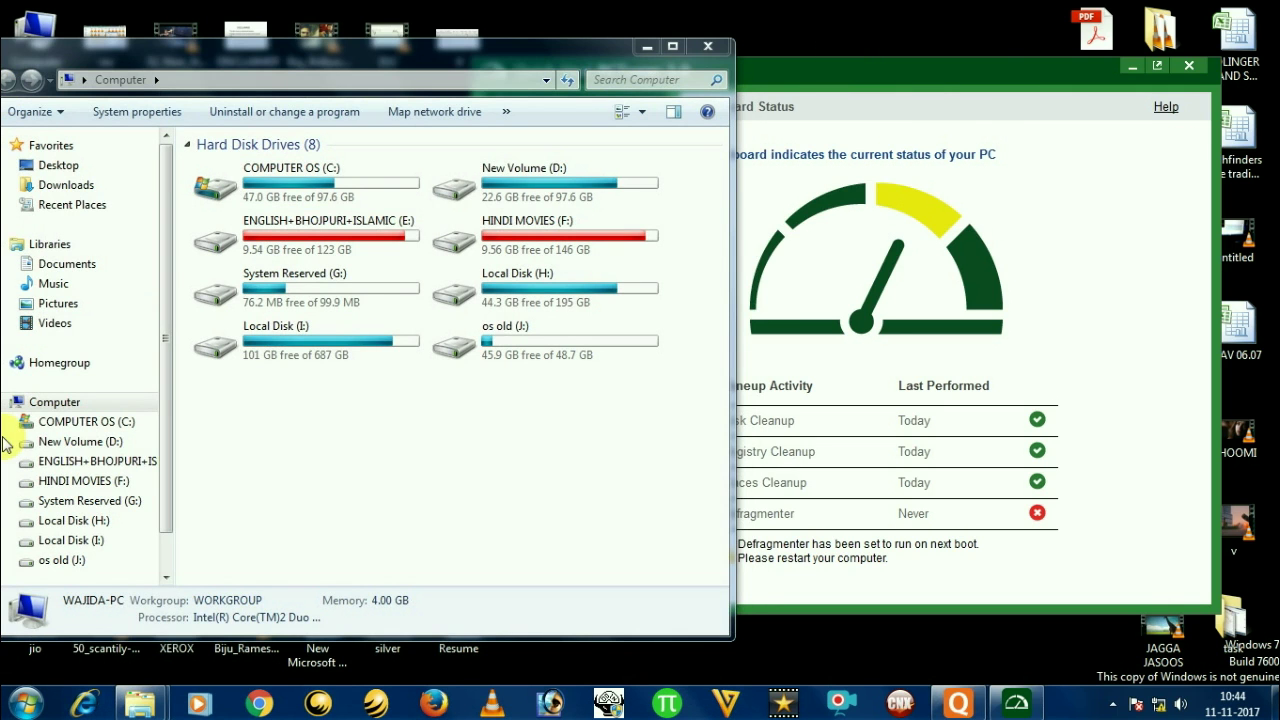
- Refresh the desktop once more and refresh the drive list in the Computer window
left_click(594, 486)
left_click(855, 8)
right_click(855, 8)
left_click(900, 54)
right_click(312, 433)
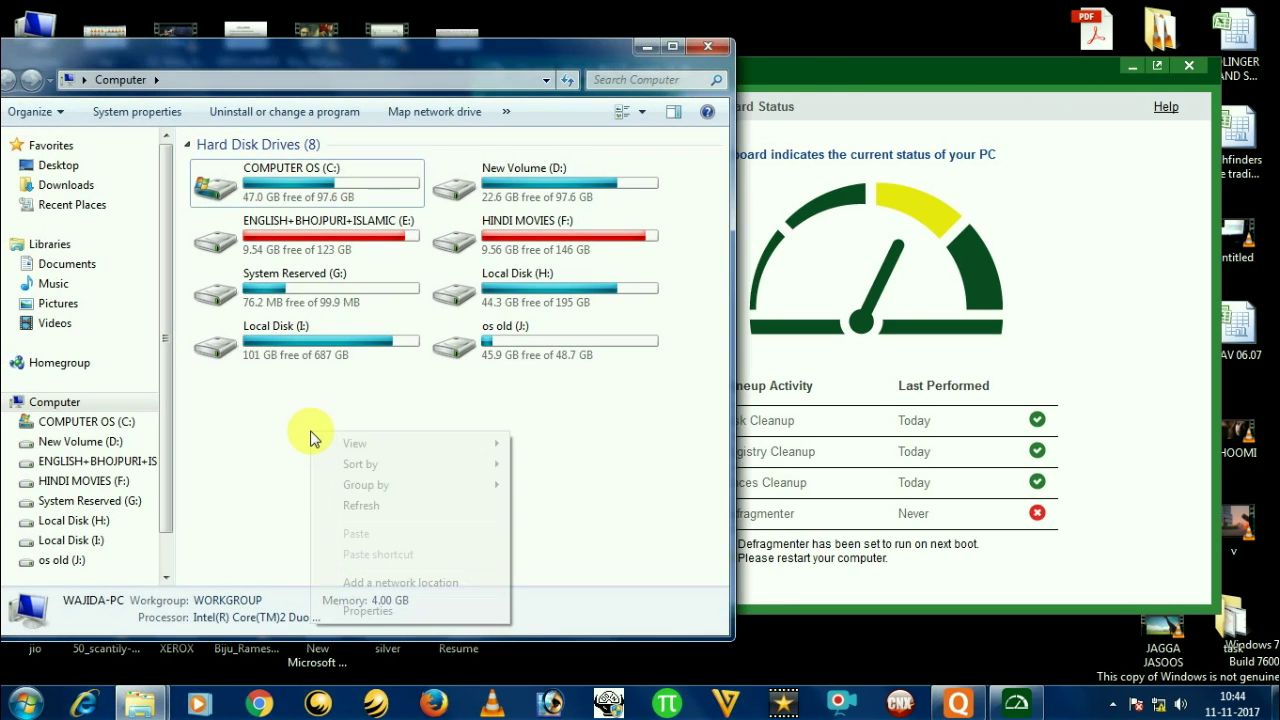
left_click(404, 506)
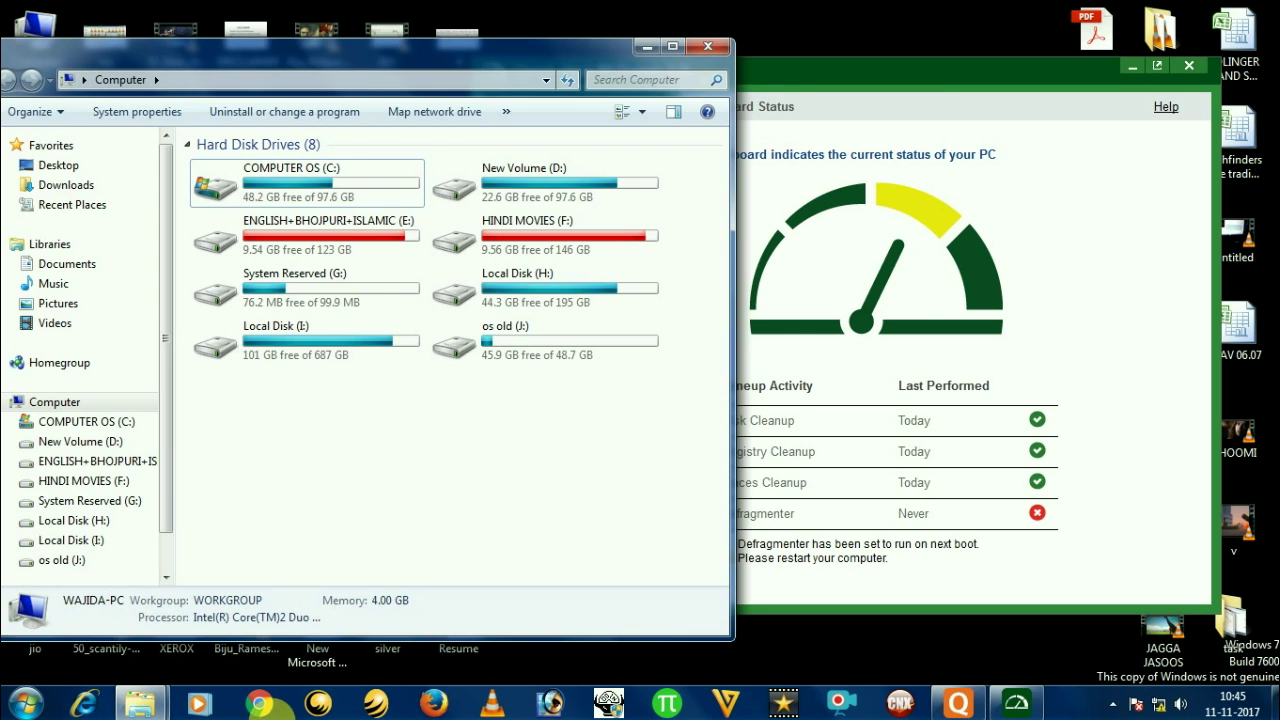
- Place the PCTuner window lower and in front of the Computer window, and refresh the desktop several times
left_click_drag(916, 76, 955, 119)
right_click(858, 2)
right_click(830, 2)
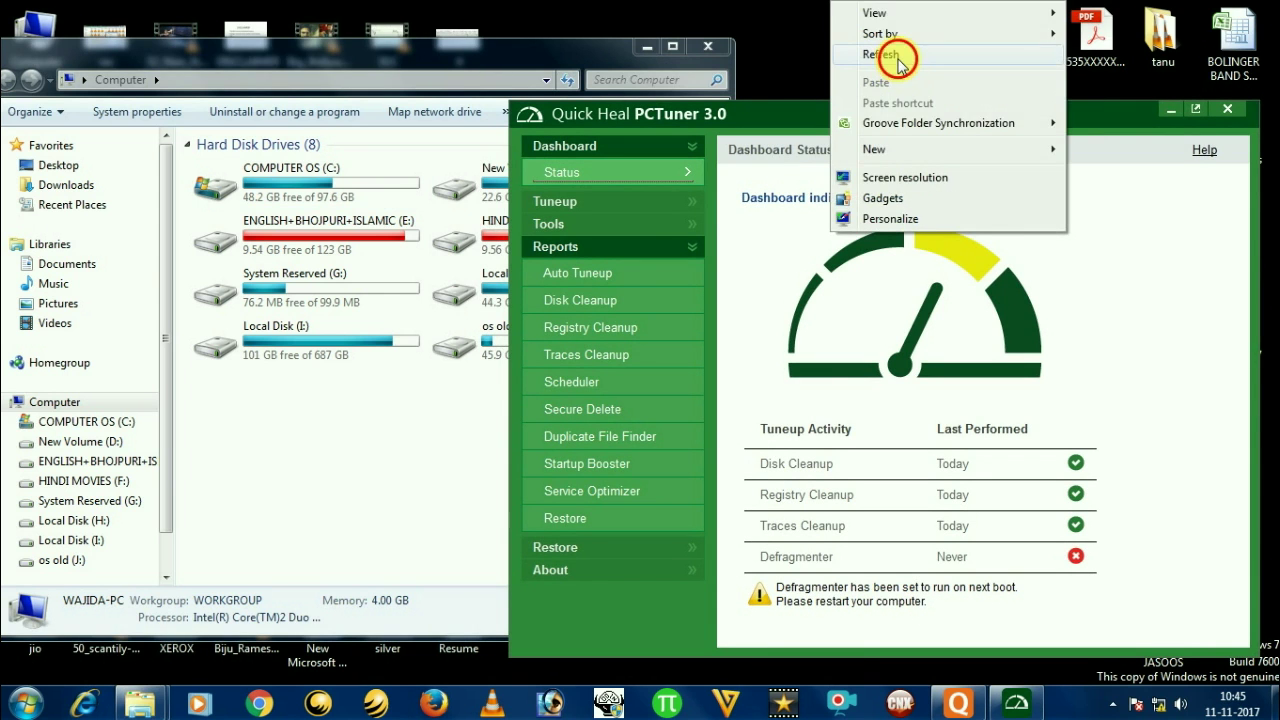
left_click(895, 56)
right_click(797, 12)
left_click(851, 60)
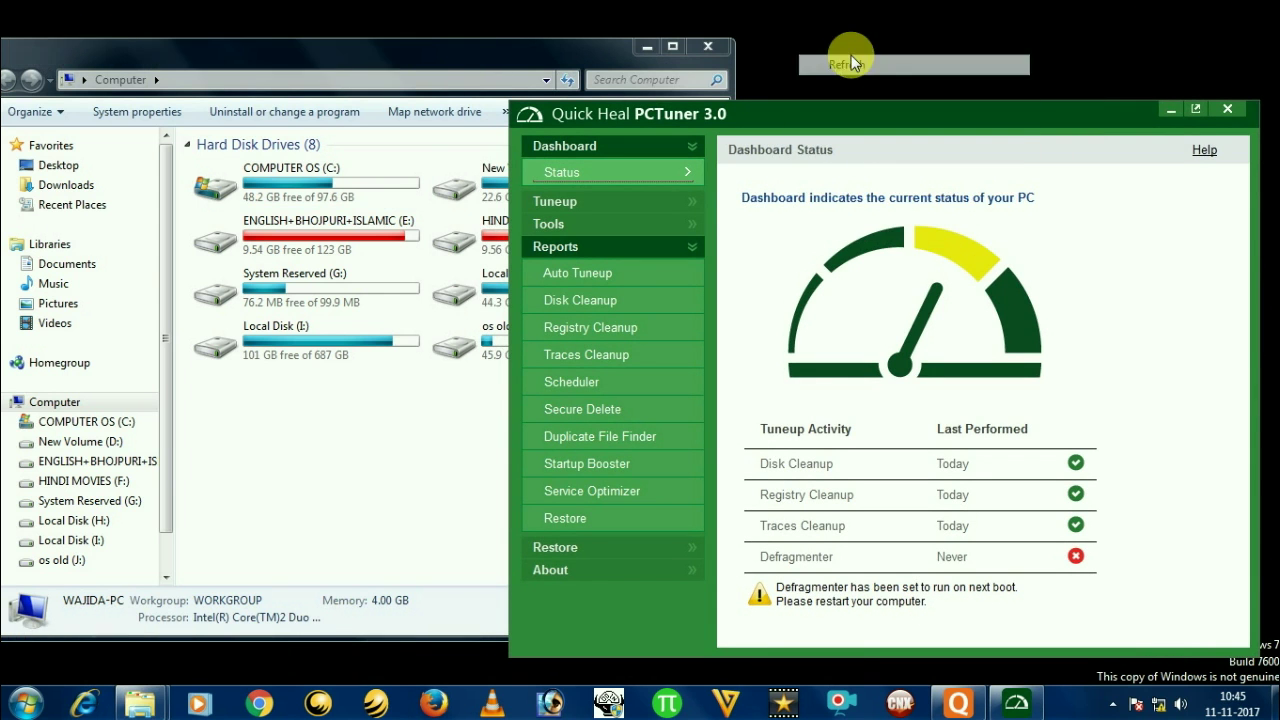
right_click(793, 2)
left_click(866, 50)
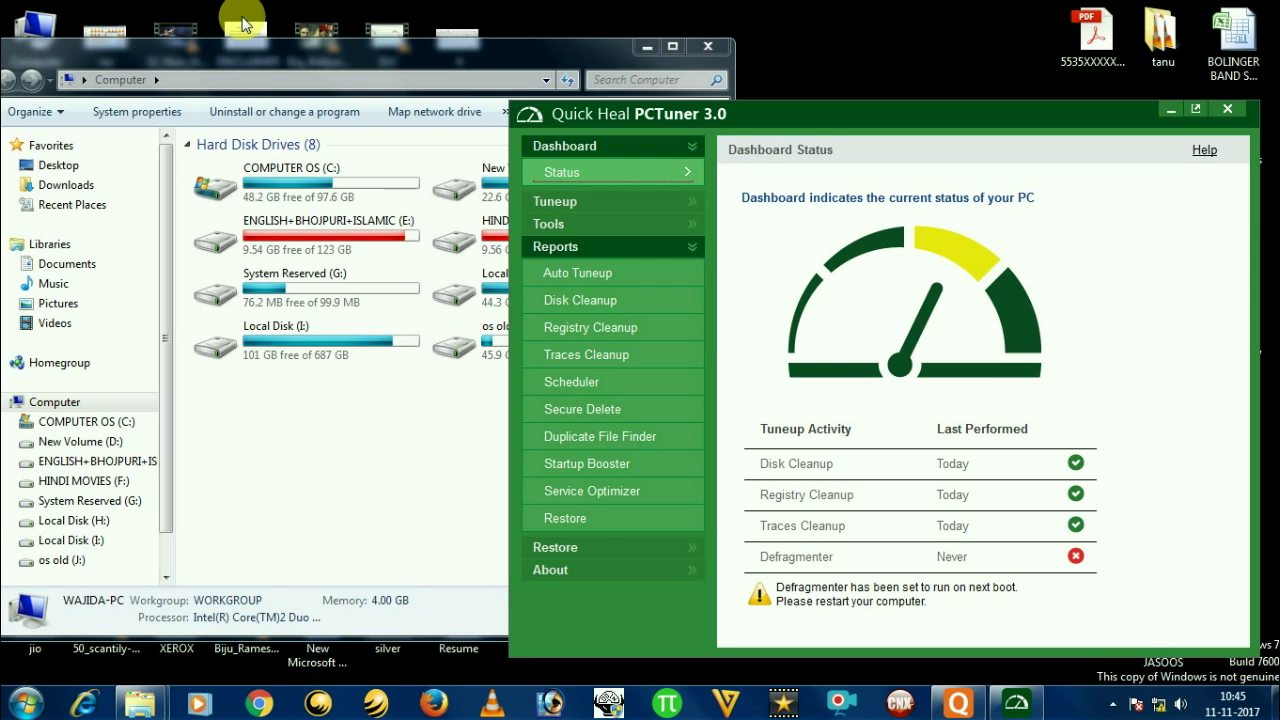
right_click(848, 8)
left_click(894, 57)
right_click(812, 6)
left_click(865, 57)
- Move the Computer window toward the desktop's centre with PCTuner overlapping it in front, refreshing the desktop repeatedly
left_click_drag(375, 50, 530, 68)
right_click(828, 5)
left_click(900, 57)
left_click_drag(907, 125, 883, 118)
right_click(700, 6)
left_click(767, 51)
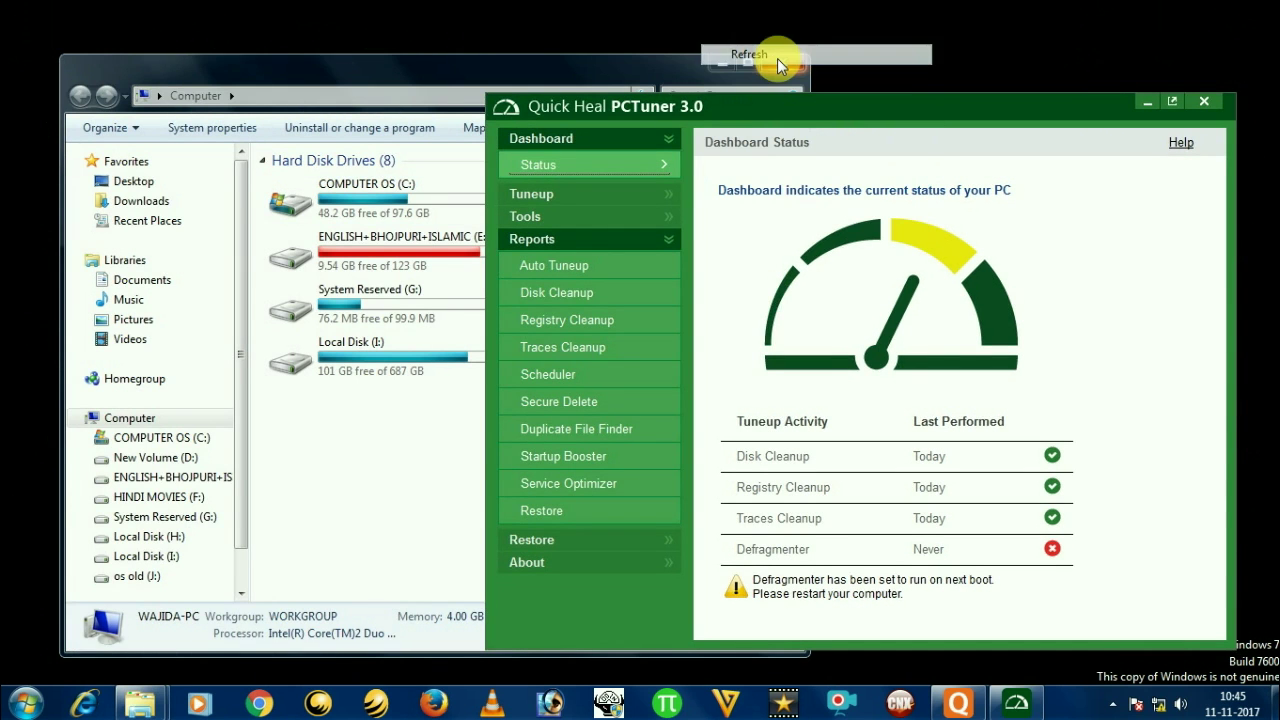
right_click(826, 4)
left_click(900, 53)
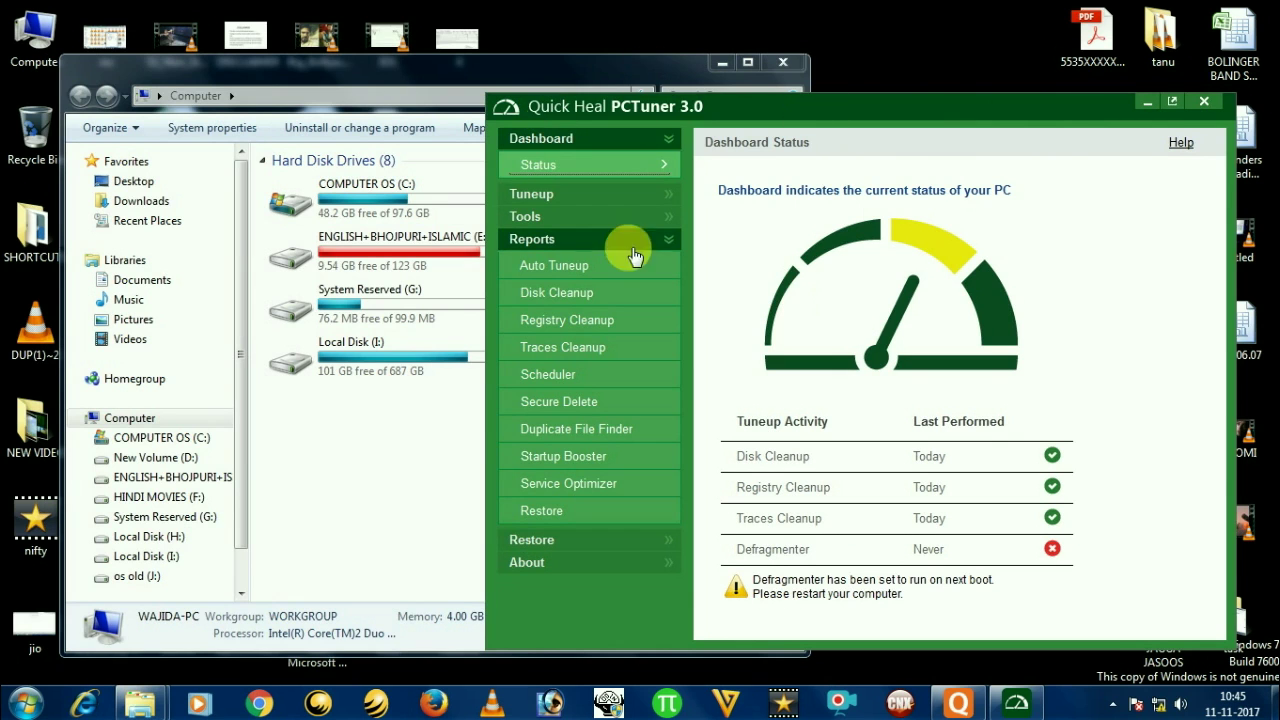